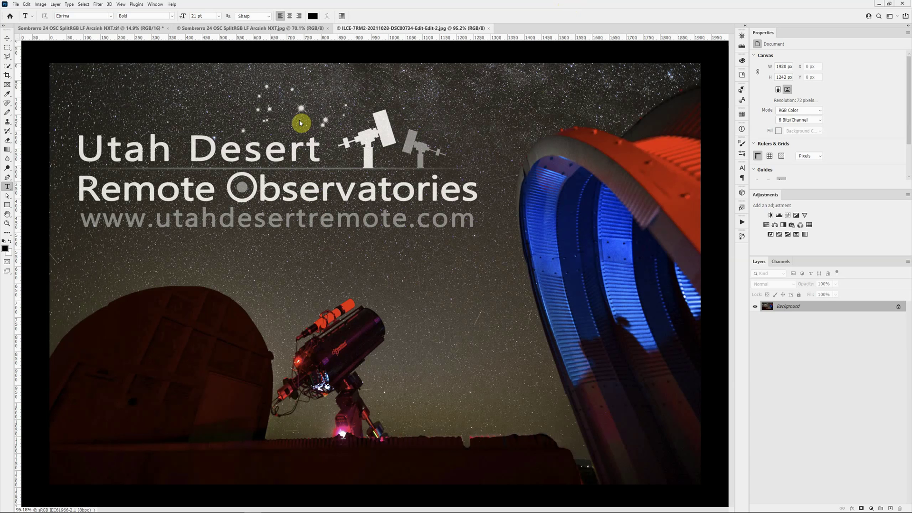
Step: Switch to the Sombrero JPG document tab, shown at 70.1%
click(297, 29)
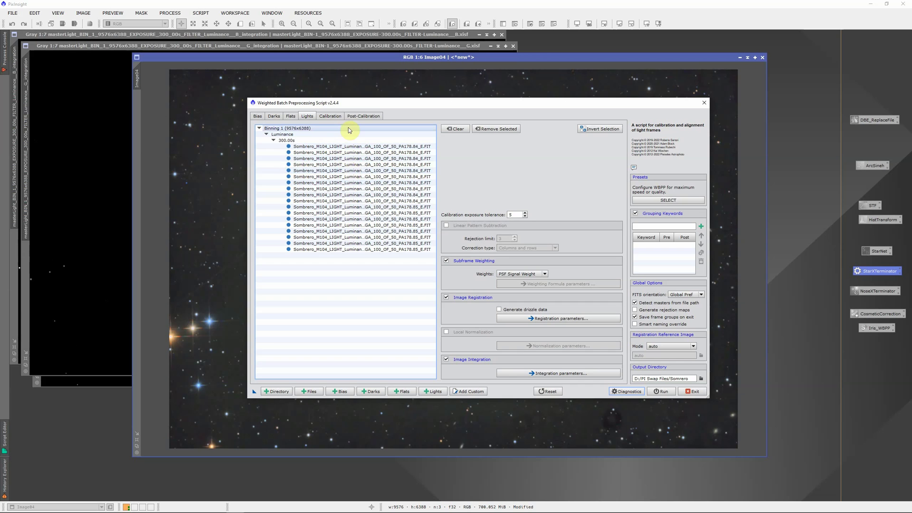
Step: View the Post-Calibration tab listing the master light of 18 luminance 300.00s frames
click(359, 116)
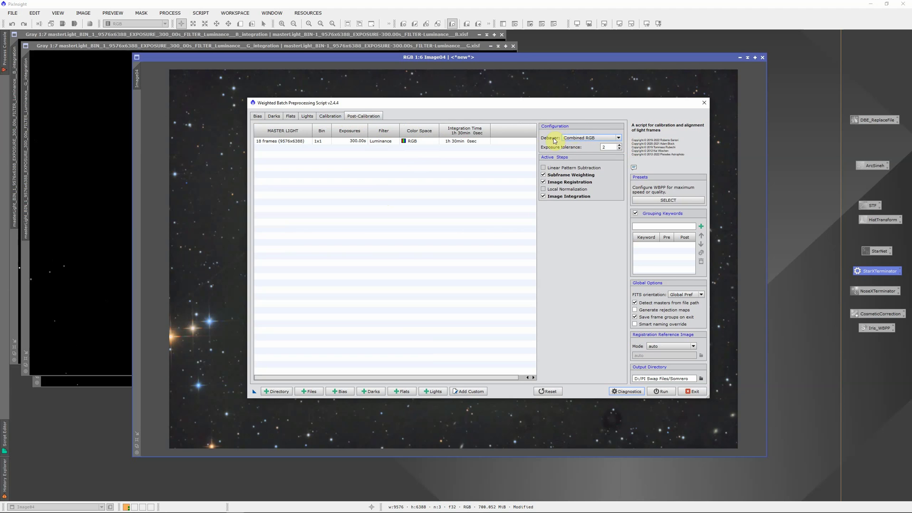
Step: Change Debayer from Combined RGB to Separate RGB, producing _R, _G and _B master lights
mouse_move(597, 139)
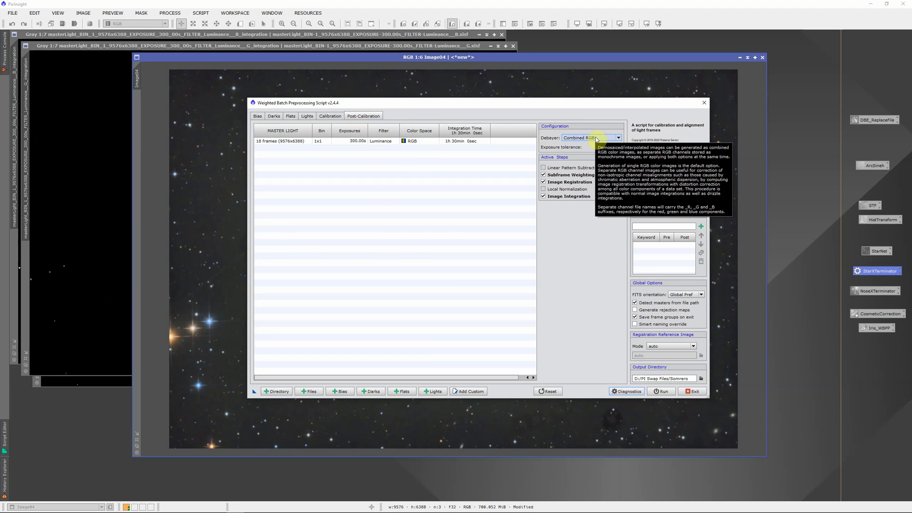
click(619, 138)
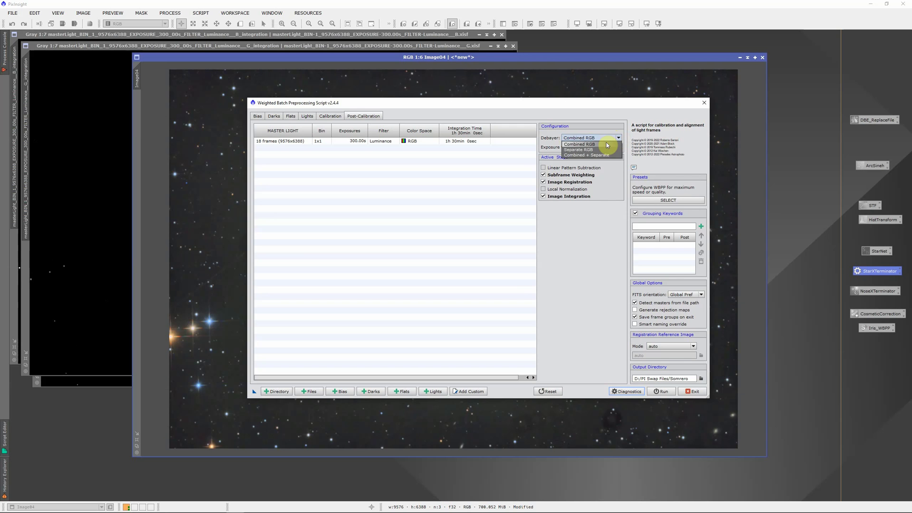
click(604, 150)
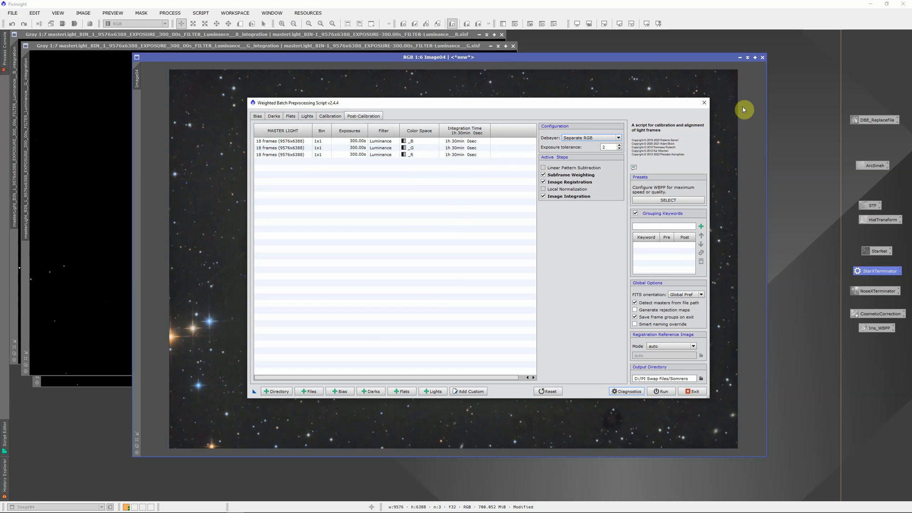
Step: Exit the Weighted Batch Preprocessing Script dialog
click(692, 391)
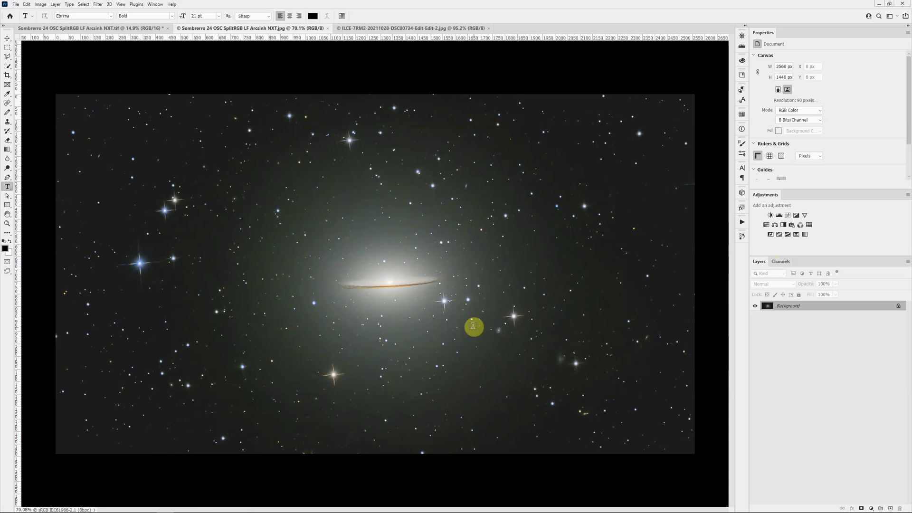
Step: Switch to the 16-bit Sombrero TIF and rotate the whole image 180°
click(139, 29)
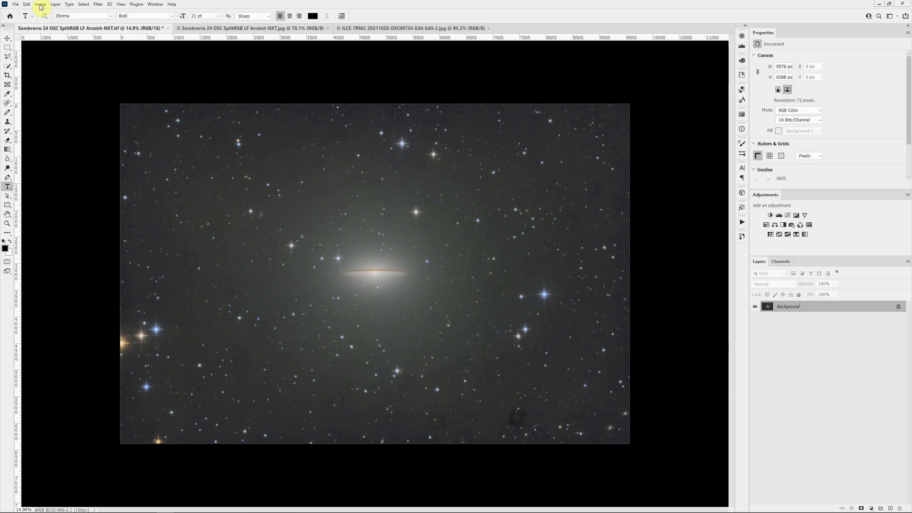
click(27, 5)
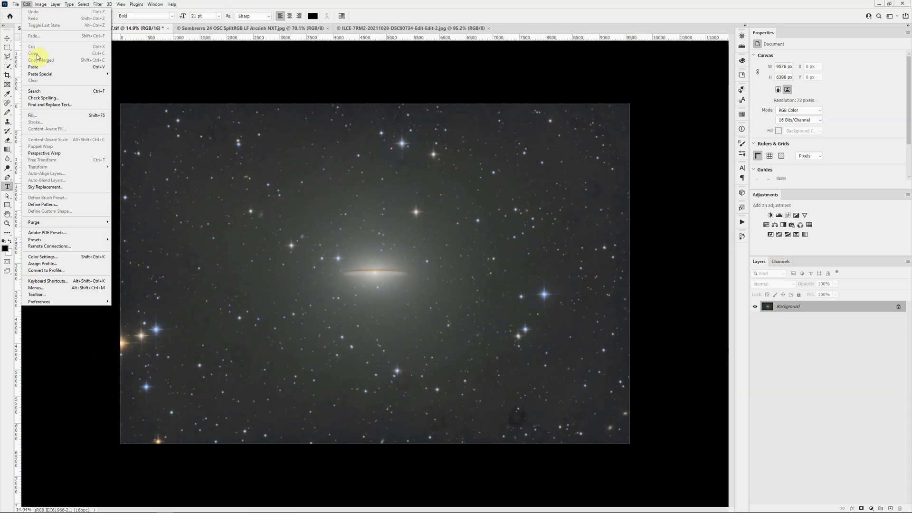
mouse_move(41, 5)
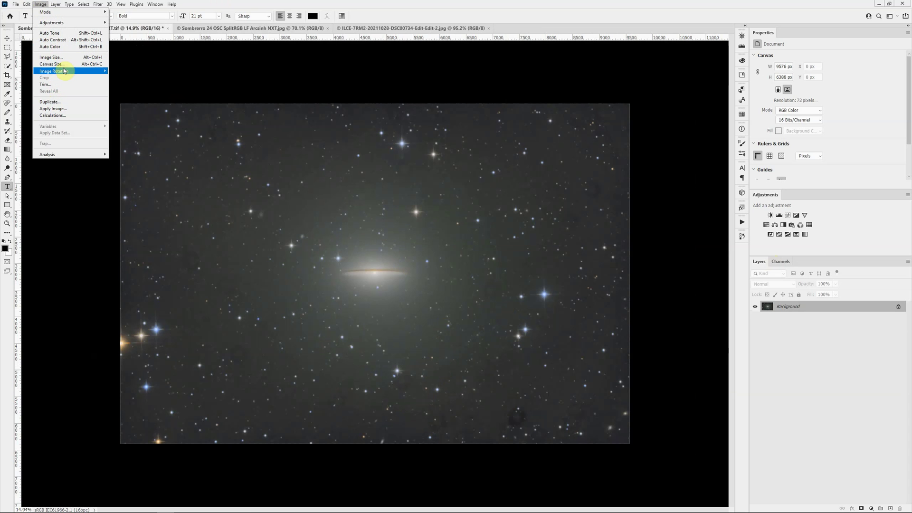
mouse_move(64, 71)
click(127, 71)
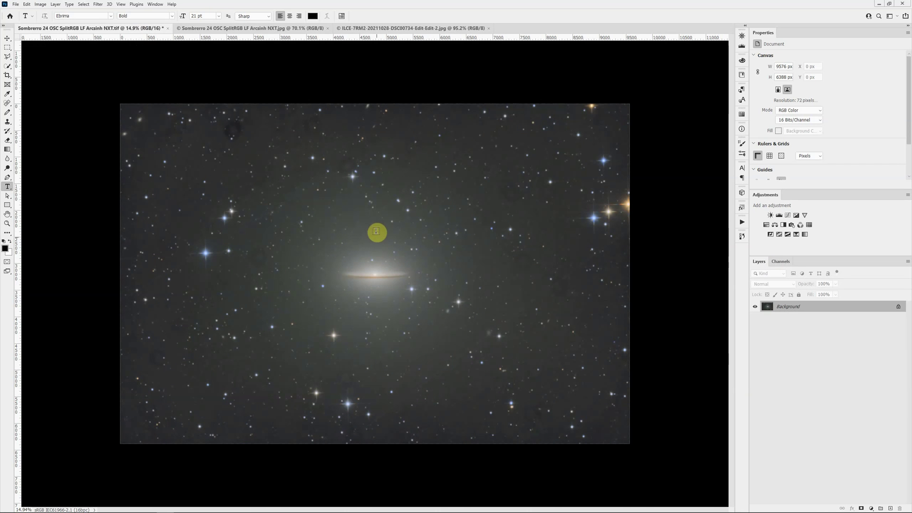
Step: Zoom to about 48.9% on the star field above the galaxy core
scroll(326, 160, up, 5)
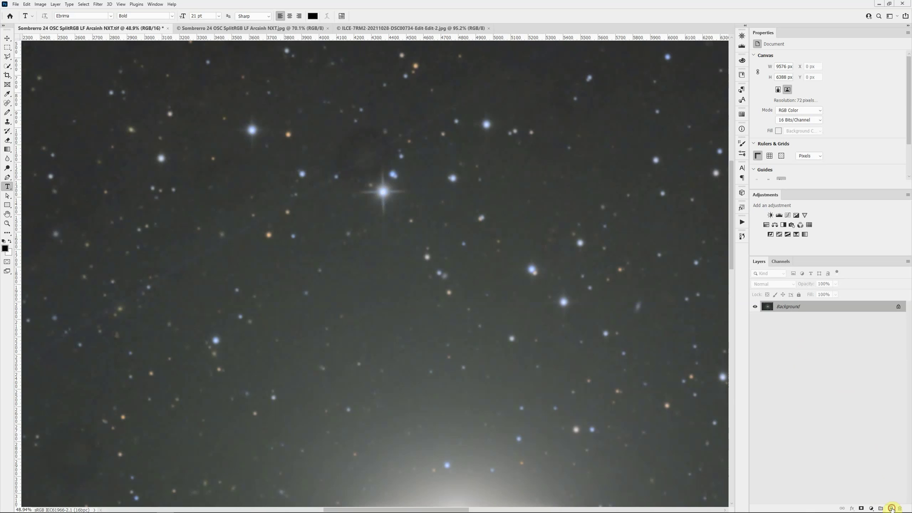
Step: Add Layer 1 above the Background and set its blend mode to Soft Light
click(891, 509)
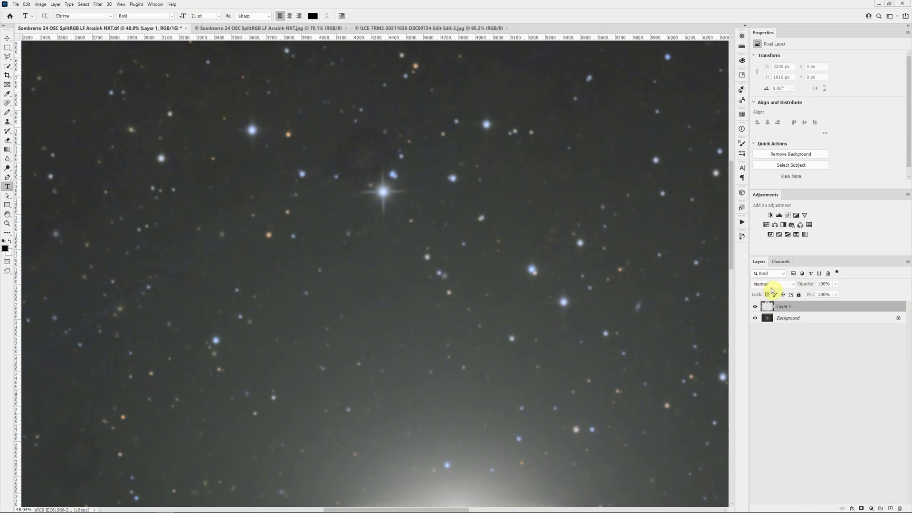
click(792, 284)
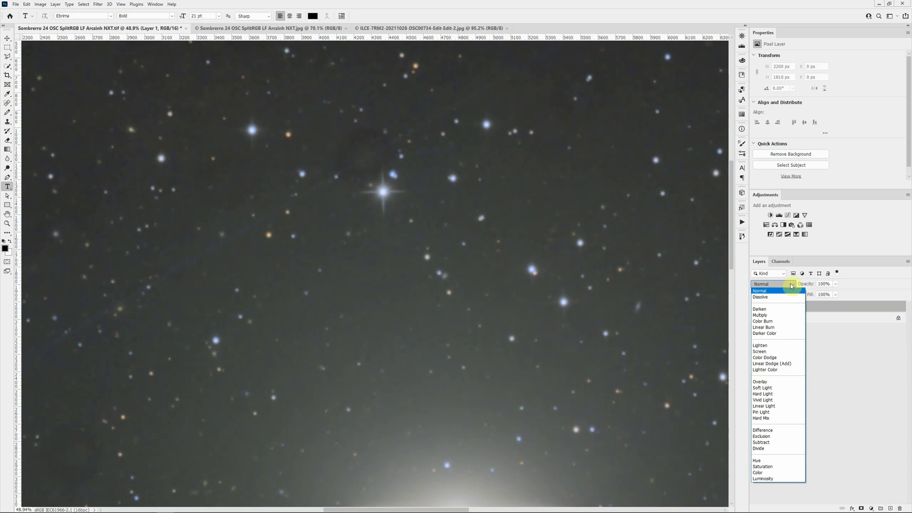
click(769, 388)
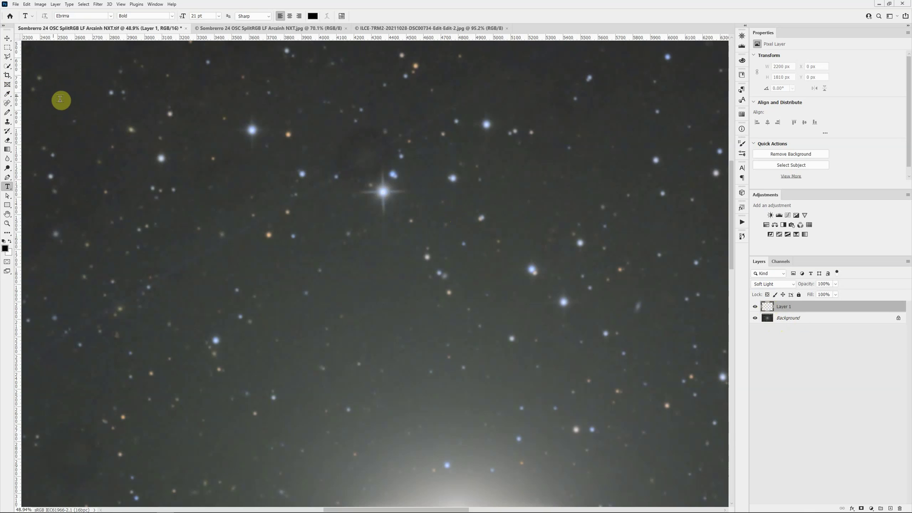
Step: Paint a small white pencil stroke over the dust spot above the bright star
click(163, 118)
key(b)
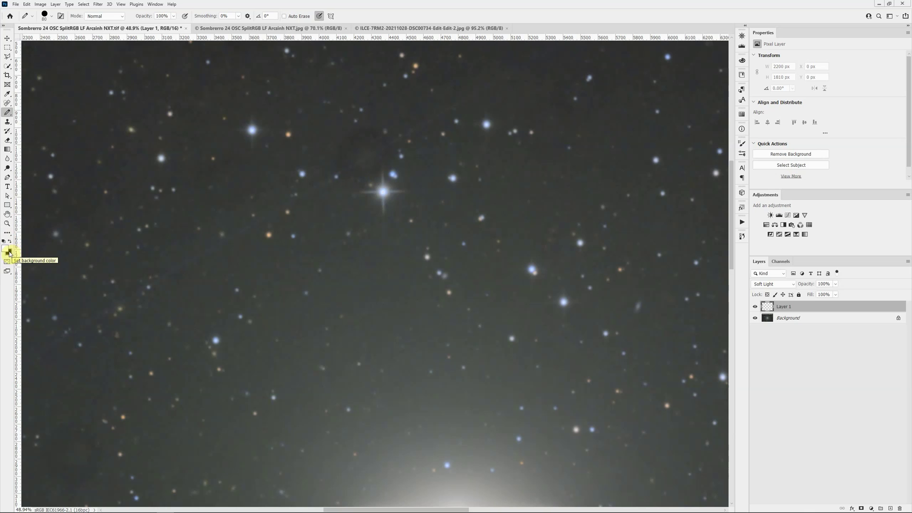
key(x)
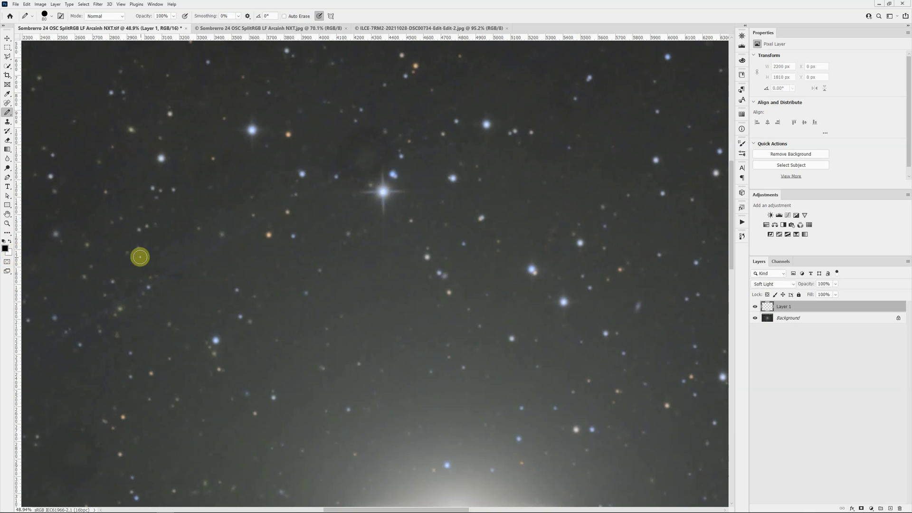
key(x)
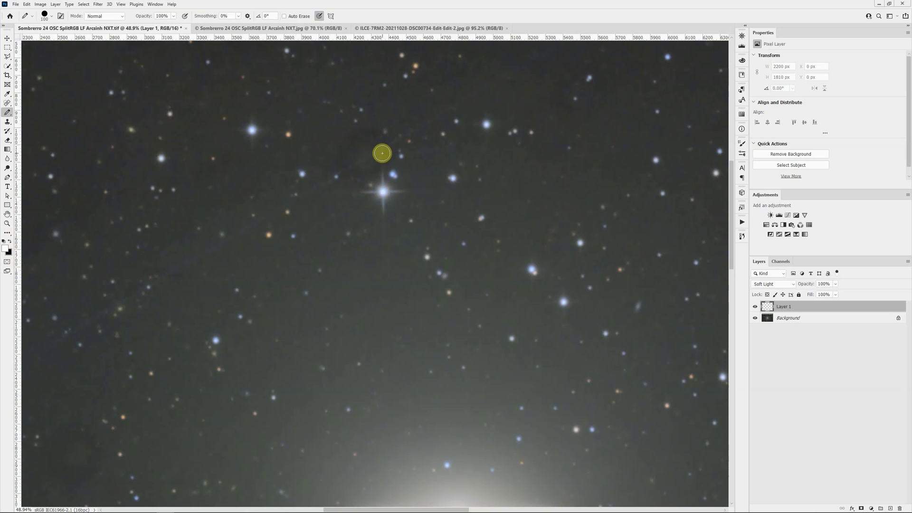
key(bracketleft)
mouse_move(386, 159)
mouse_down()
mouse_move(383, 141)
mouse_move(362, 137)
mouse_move(348, 163)
mouse_move(356, 175)
mouse_up()
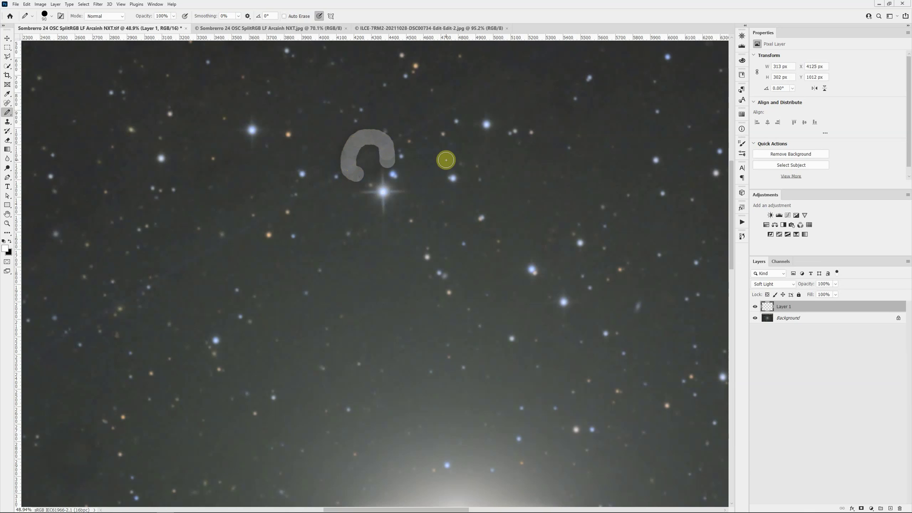
Step: Switch to the soft Brush at 100 px and paint a wide arc around the spot
right_click(7, 112)
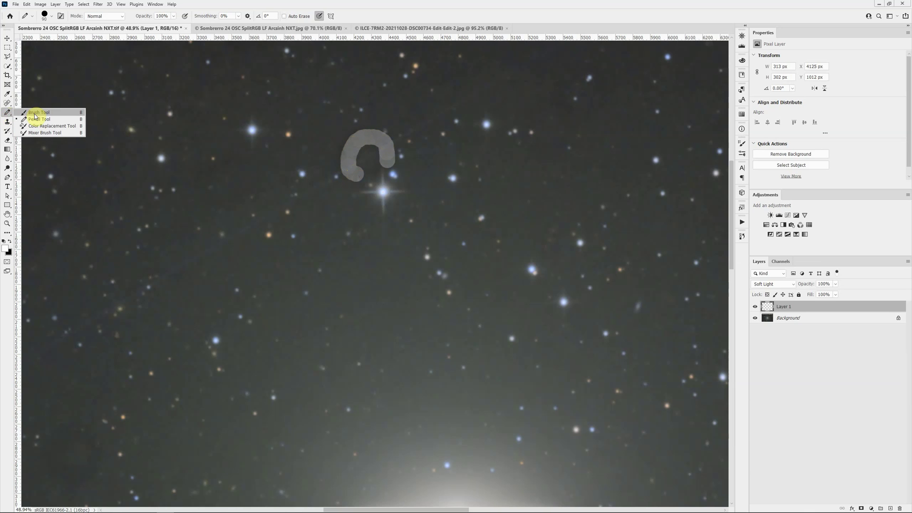
click(34, 114)
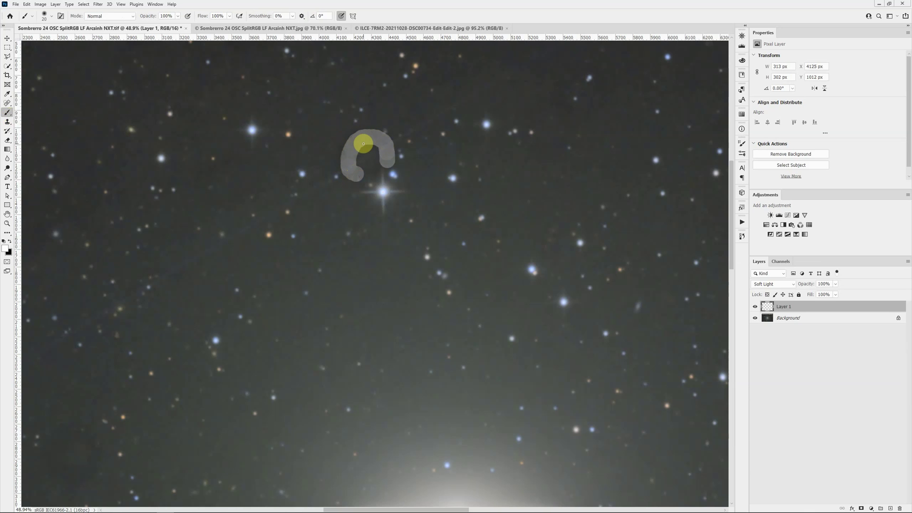
key(bracketright)
key(bracketright)
key(bracketright)
key(bracketright)
key(bracketright)
key(bracketright)
key(bracketright)
mouse_move(425, 150)
mouse_down()
mouse_move(410, 115)
mouse_move(372, 106)
mouse_move(341, 121)
mouse_move(327, 148)
mouse_move(335, 194)
mouse_up()
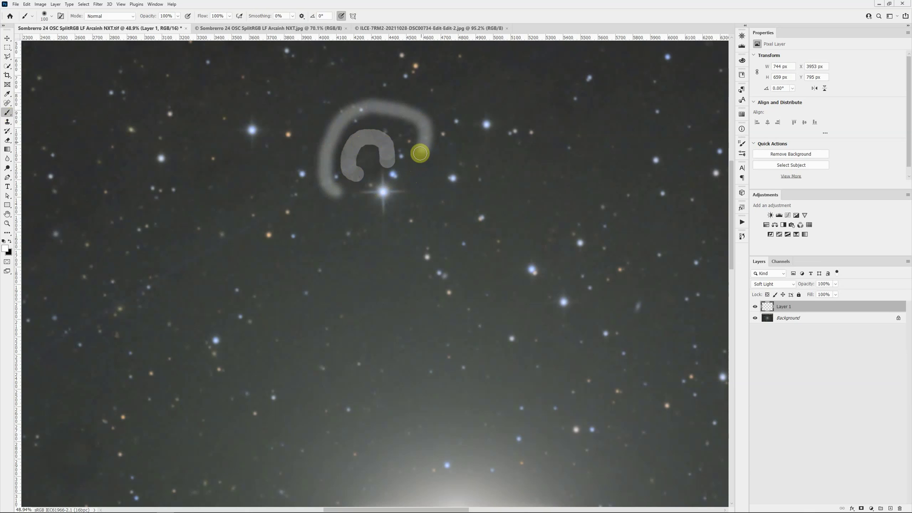
Step: Undo the painted strokes back to the Soft Light blending change in History
click(742, 236)
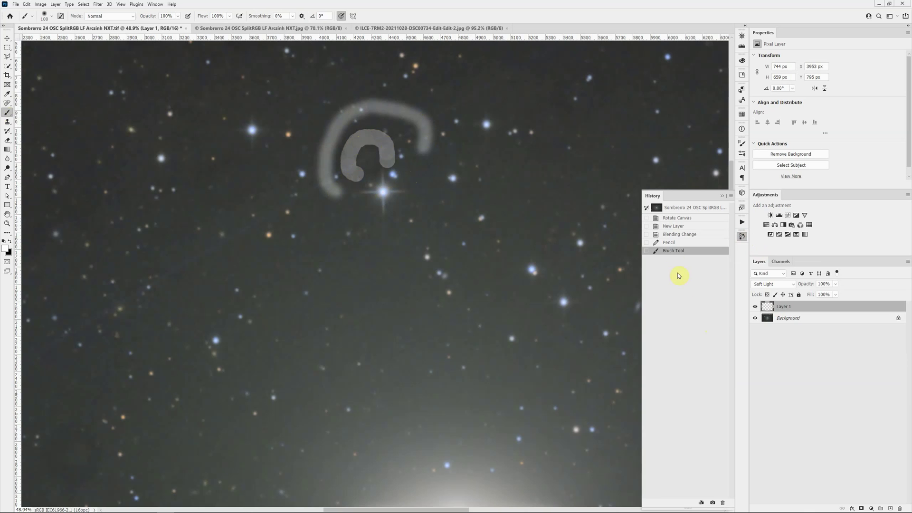
click(678, 235)
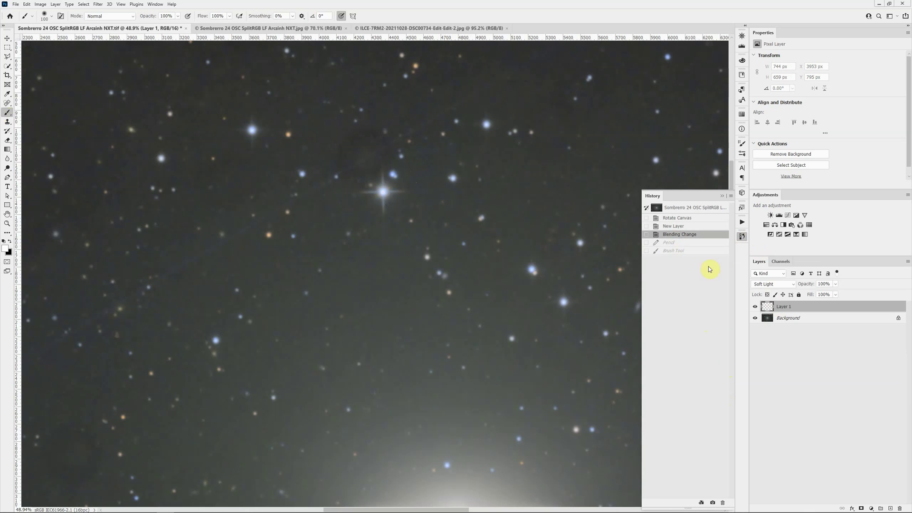
click(722, 196)
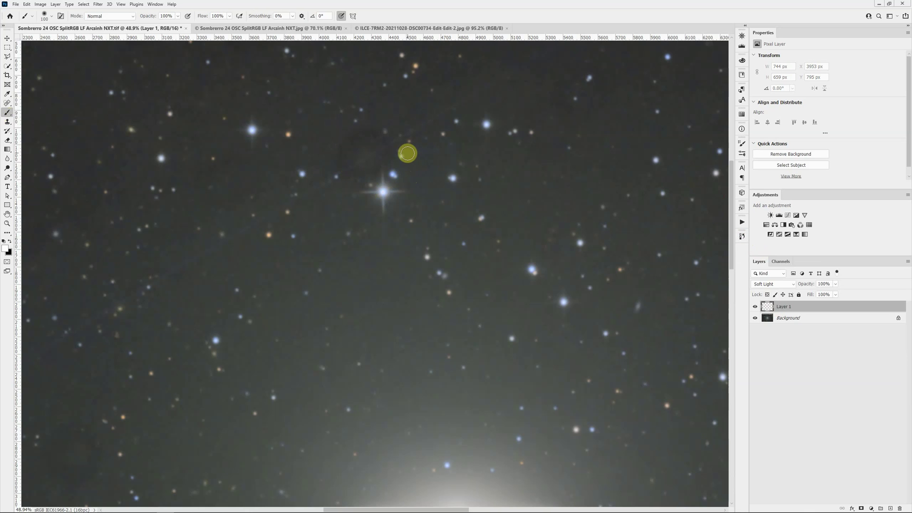
Step: Lower the brush opacity to 5%
click(178, 17)
drag(178, 26, 167, 28)
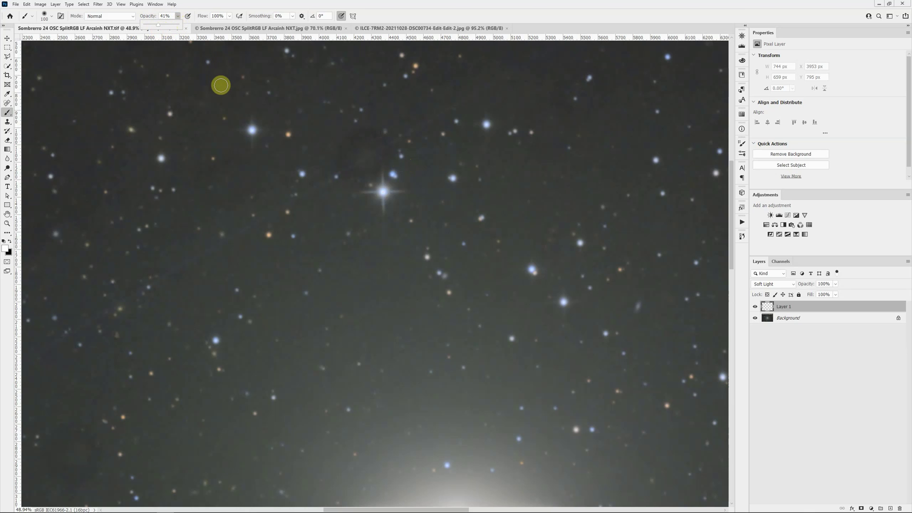
click(829, 309)
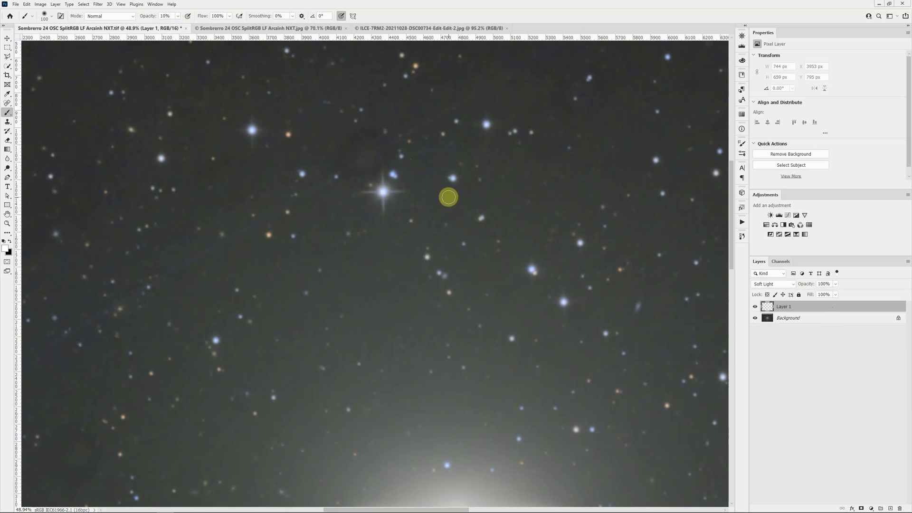
key(0)
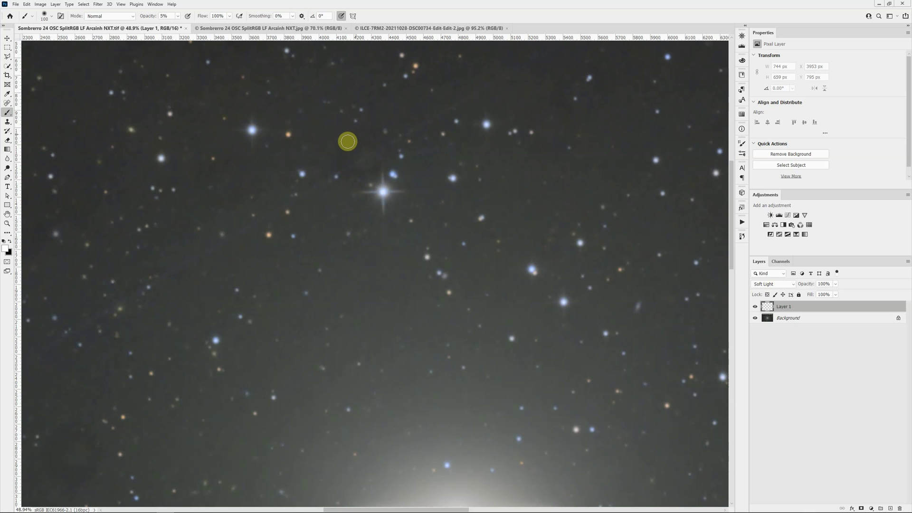
Step: Paint faint strokes around the dust spot beside the bright star
mouse_move(356, 175)
mouse_down()
mouse_move(377, 167)
mouse_move(404, 189)
mouse_up()
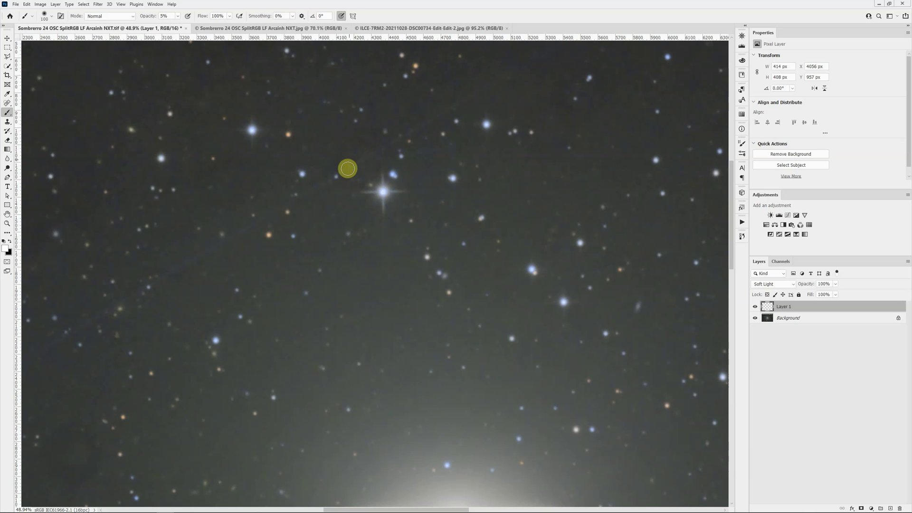
mouse_move(344, 171)
mouse_down()
mouse_move(364, 177)
mouse_move(380, 165)
mouse_up()
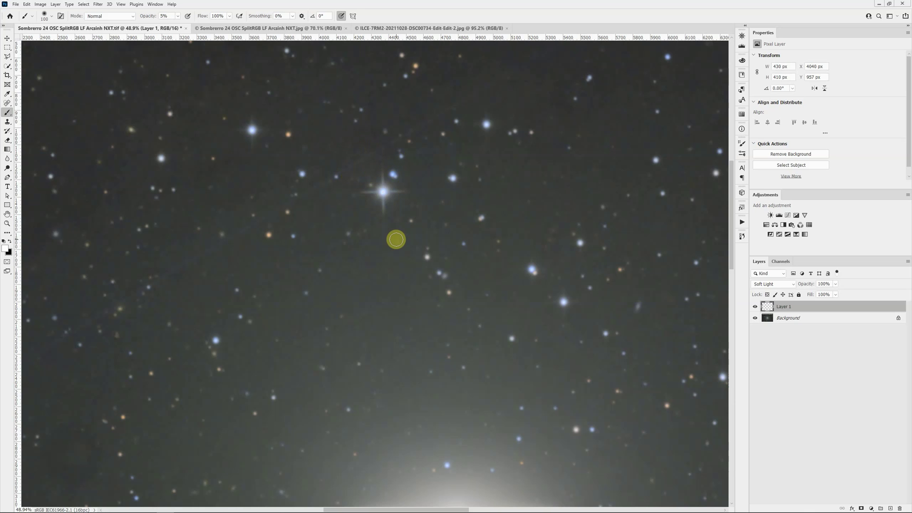
scroll(401, 234, down, 3)
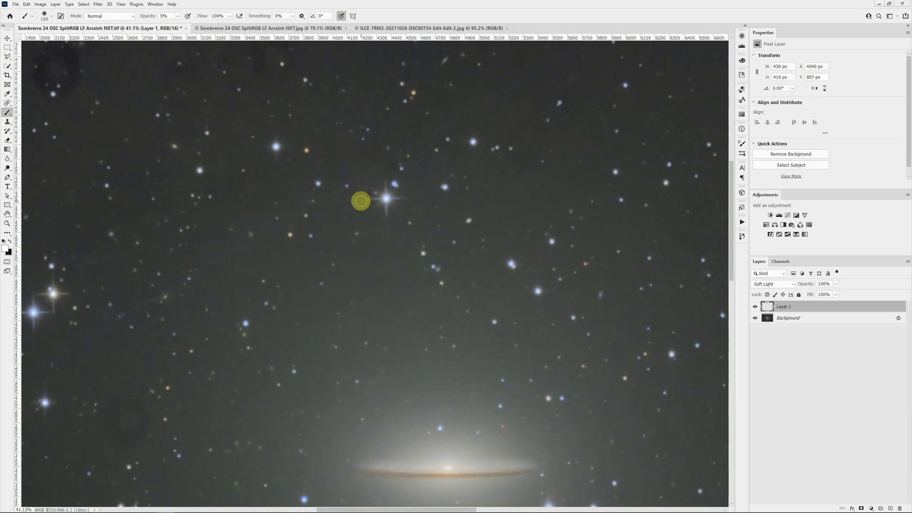
scroll(379, 186, up, 2)
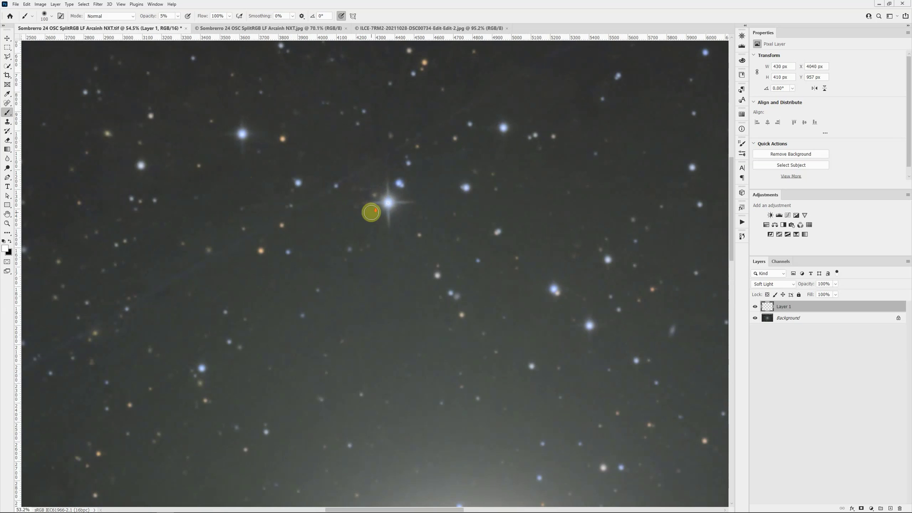
scroll(371, 211, down, 1)
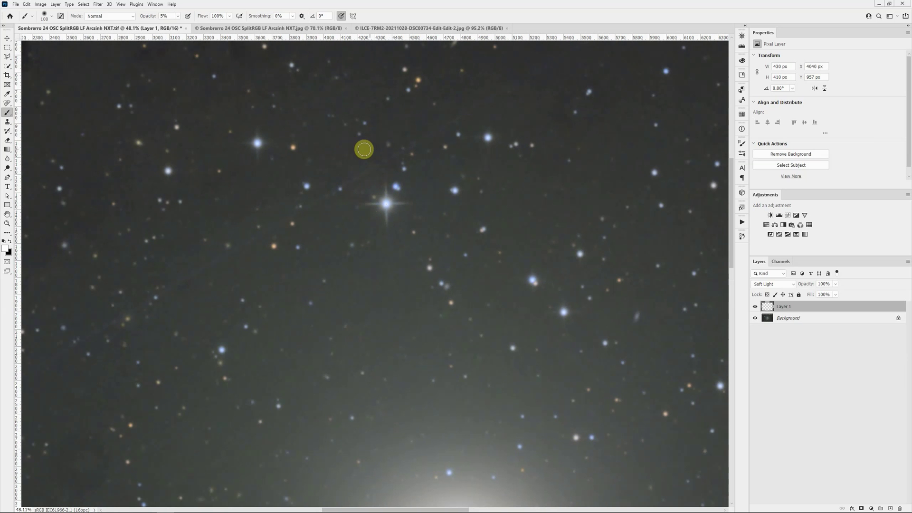
scroll(354, 151, down, 2)
scroll(389, 194, up, 3)
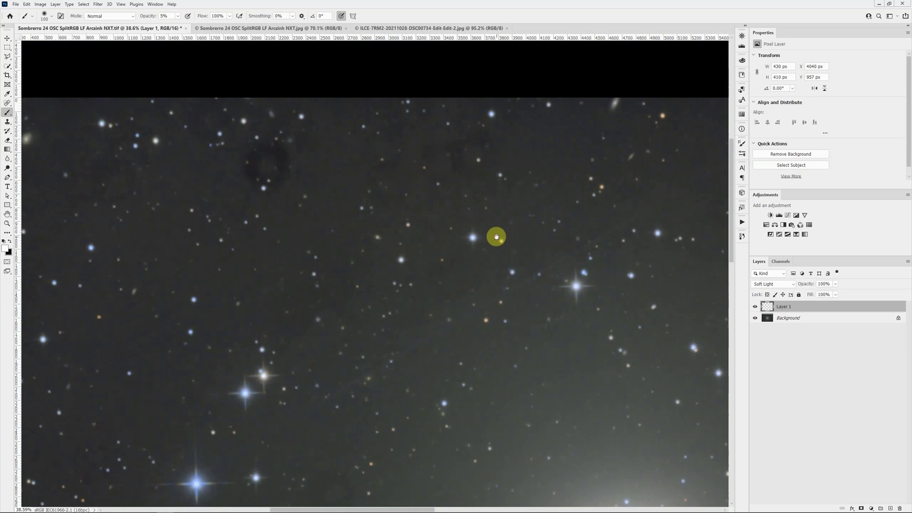
scroll(496, 171, up, 1)
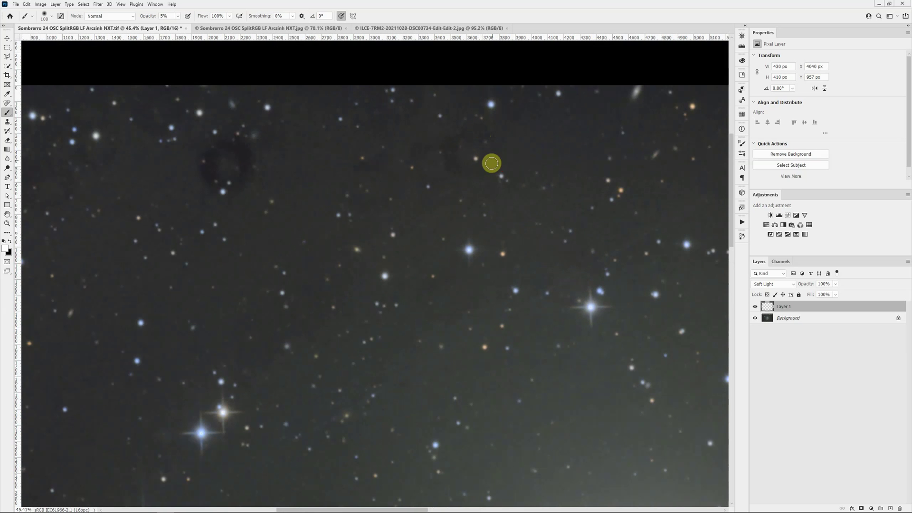
Step: Lighten the remaining dark sky patches and the upper-left dust blob with faint strokes
mouse_move(447, 165)
mouse_down()
mouse_move(467, 133)
mouse_move(450, 150)
mouse_move(458, 169)
mouse_move(465, 128)
mouse_move(478, 135)
mouse_move(418, 149)
mouse_move(417, 176)
mouse_move(430, 180)
mouse_move(448, 162)
mouse_move(446, 137)
mouse_move(454, 174)
mouse_up()
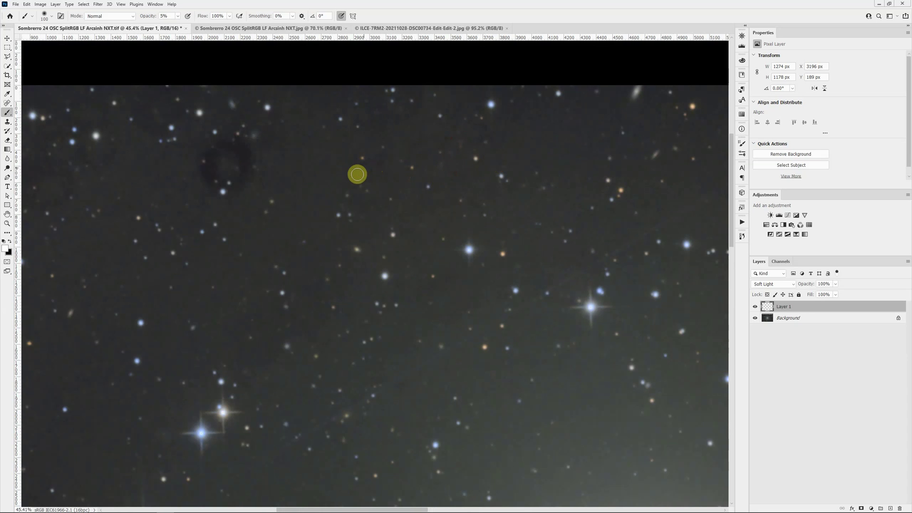
mouse_move(359, 201)
mouse_down()
mouse_move(384, 169)
mouse_move(379, 193)
mouse_move(360, 163)
mouse_up()
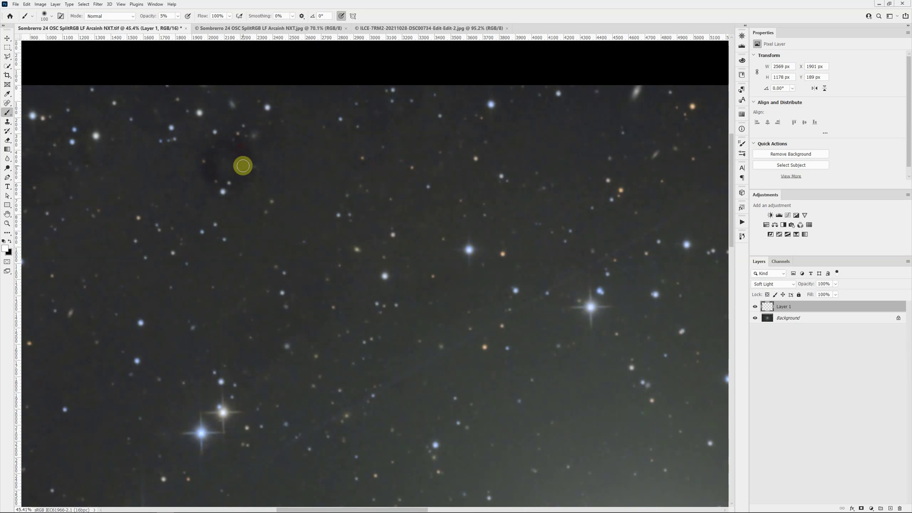
mouse_move(243, 165)
mouse_down()
mouse_move(230, 181)
mouse_move(209, 173)
mouse_move(220, 144)
mouse_move(214, 185)
mouse_move(214, 144)
mouse_move(209, 176)
mouse_move(223, 187)
mouse_move(216, 150)
mouse_move(252, 167)
mouse_move(235, 144)
mouse_move(239, 175)
mouse_move(243, 166)
mouse_move(246, 173)
mouse_move(233, 183)
mouse_move(209, 178)
mouse_move(205, 160)
mouse_move(216, 180)
mouse_move(233, 149)
mouse_move(249, 164)
mouse_move(244, 152)
mouse_move(232, 186)
mouse_move(195, 173)
mouse_move(248, 166)
mouse_move(229, 191)
mouse_up()
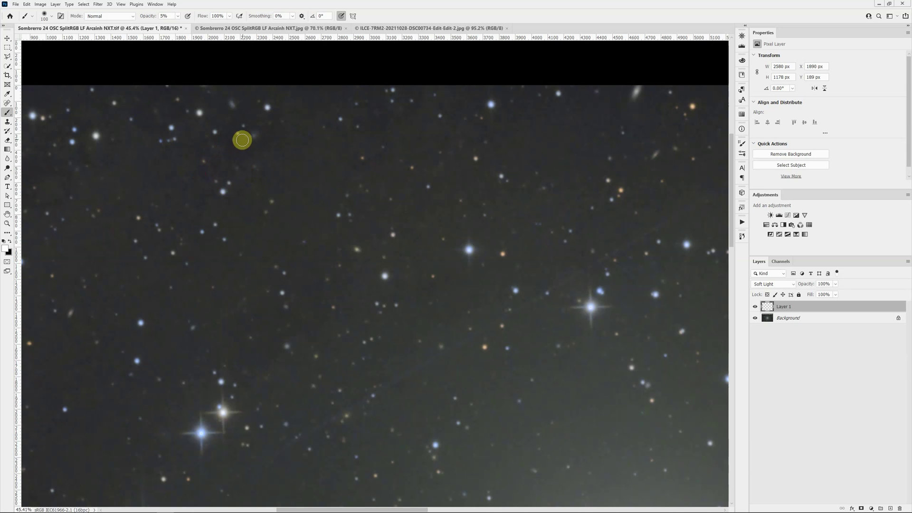
click(236, 141)
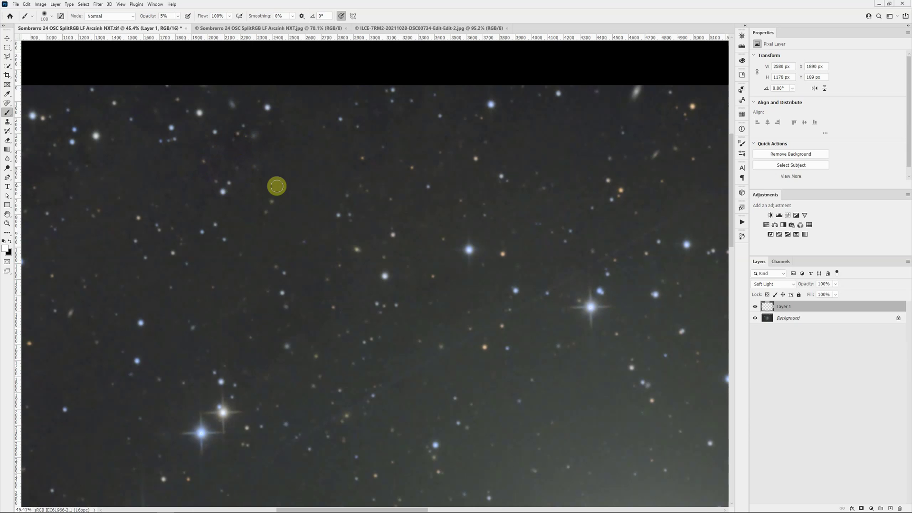
mouse_move(317, 190)
mouse_down()
mouse_move(241, 343)
mouse_move(231, 328)
mouse_move(292, 287)
mouse_move(312, 290)
mouse_move(294, 288)
mouse_move(282, 356)
mouse_move(286, 335)
mouse_move(249, 359)
mouse_move(269, 354)
mouse_move(318, 385)
mouse_move(325, 339)
mouse_move(324, 387)
mouse_move(428, 281)
mouse_move(364, 284)
mouse_move(400, 227)
mouse_move(398, 235)
mouse_move(383, 195)
mouse_move(330, 142)
mouse_move(309, 154)
mouse_move(323, 186)
mouse_move(318, 160)
mouse_move(289, 142)
mouse_move(305, 148)
mouse_move(295, 175)
mouse_move(295, 117)
mouse_move(294, 178)
mouse_move(289, 143)
mouse_move(299, 93)
mouse_move(295, 182)
mouse_move(302, 117)
mouse_move(292, 176)
mouse_move(294, 131)
mouse_move(294, 172)
mouse_move(300, 143)
mouse_up()
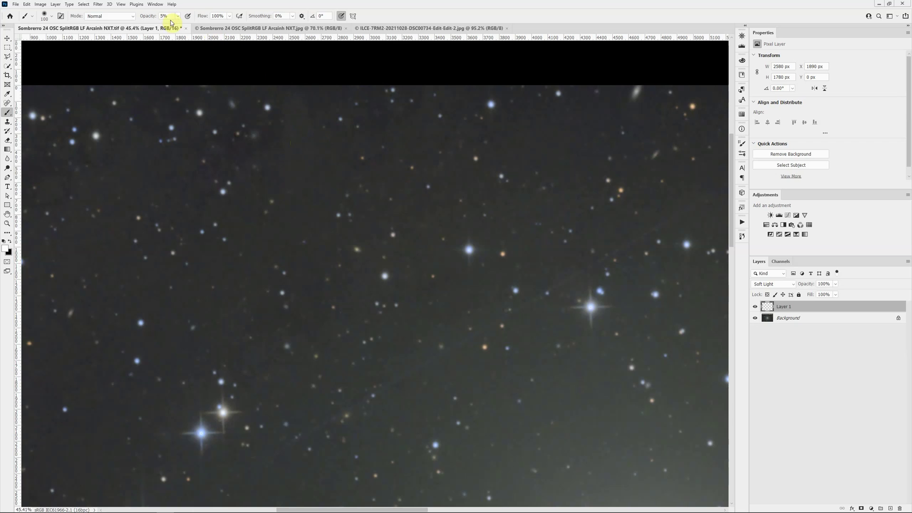
Step: Confirm 100% opacity with 5% flow and build a lighter patch over the top dust spot
key(Return)
key(Return)
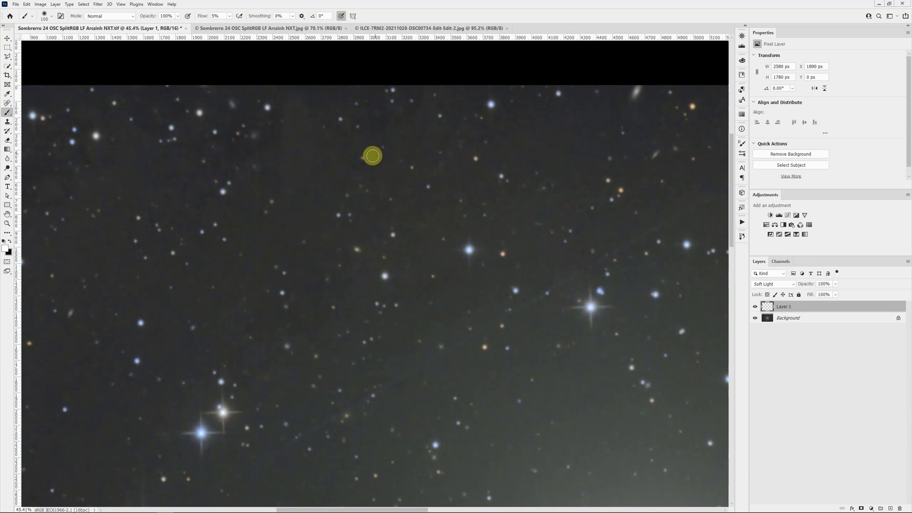
mouse_move(361, 145)
mouse_down()
mouse_move(361, 164)
mouse_move(367, 125)
mouse_move(353, 148)
mouse_move(400, 132)
mouse_move(363, 132)
mouse_move(362, 152)
mouse_move(384, 133)
mouse_move(380, 122)
mouse_move(339, 150)
mouse_move(355, 167)
mouse_move(370, 133)
mouse_move(360, 112)
mouse_move(379, 160)
mouse_move(341, 163)
mouse_move(391, 117)
mouse_move(358, 139)
mouse_move(331, 110)
mouse_move(372, 148)
mouse_move(352, 144)
mouse_move(376, 126)
mouse_move(365, 142)
mouse_move(346, 131)
mouse_move(384, 140)
mouse_move(353, 143)
mouse_move(370, 144)
mouse_move(367, 172)
mouse_move(343, 111)
mouse_up()
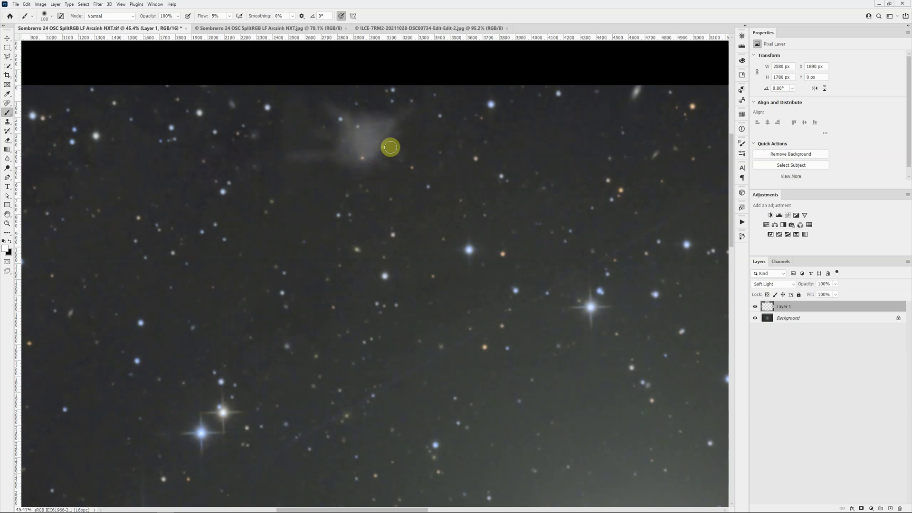
Step: Step back two Brush Tool states in History to remove the bright patch near the sky's top
click(742, 237)
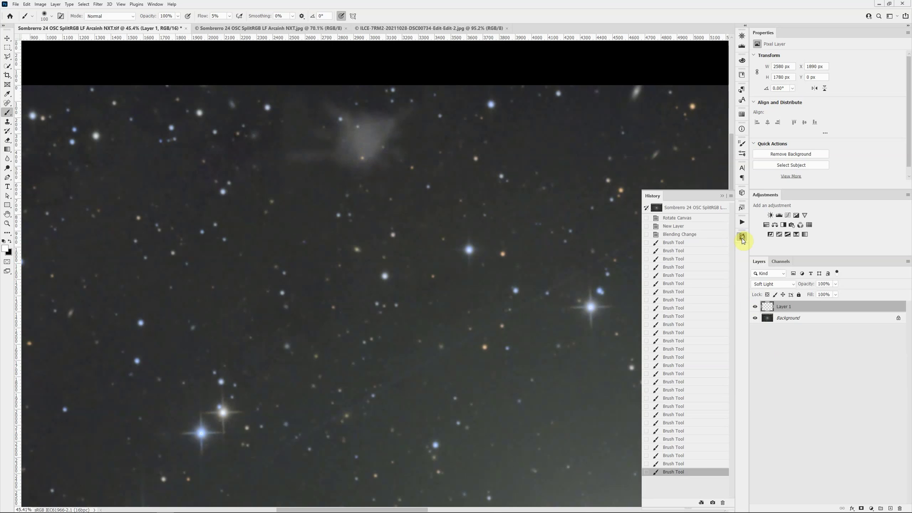
click(684, 464)
click(685, 456)
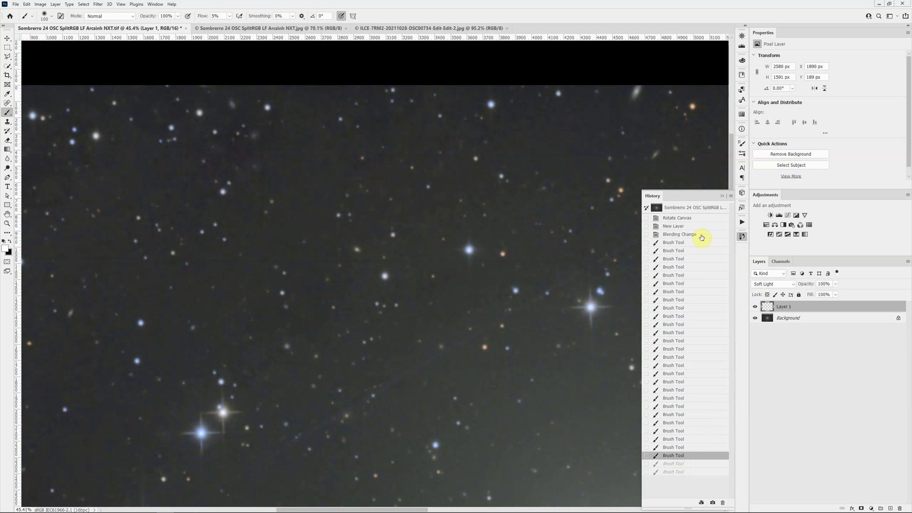
scroll(330, 267, down, 2)
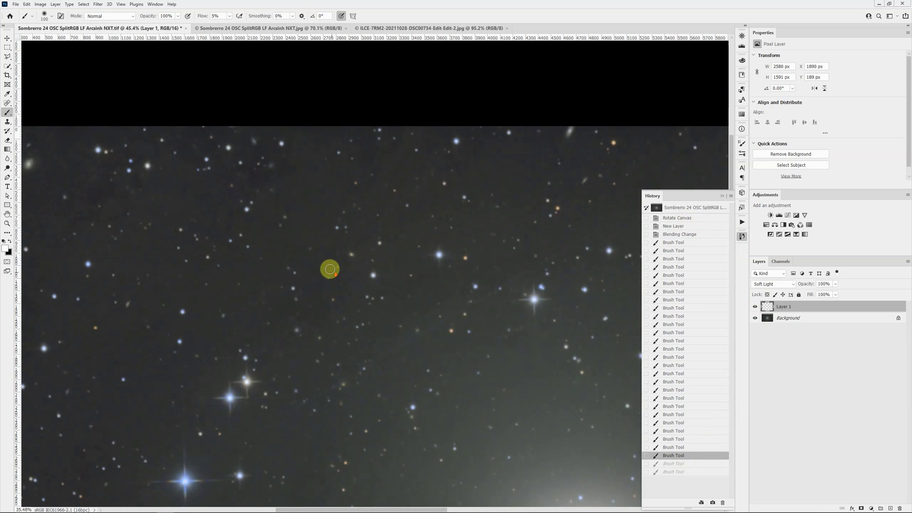
scroll(208, 155, up, 1)
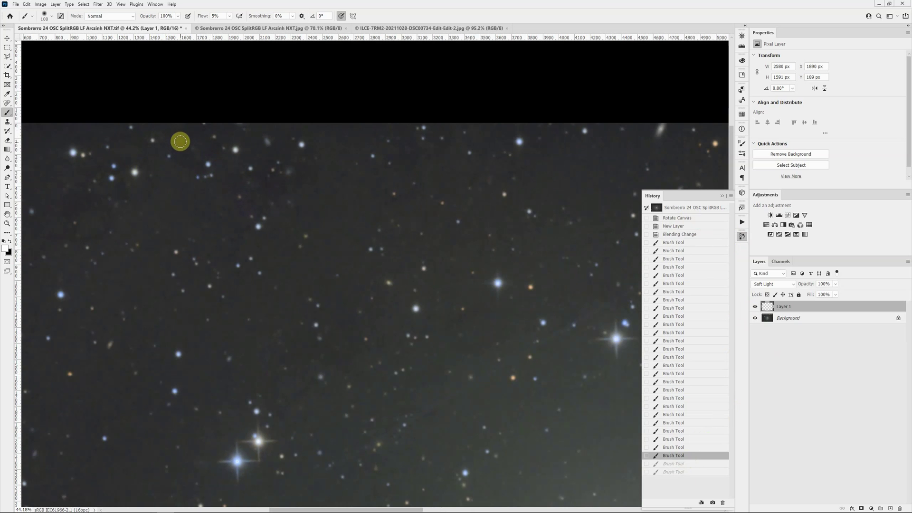
click(251, 243)
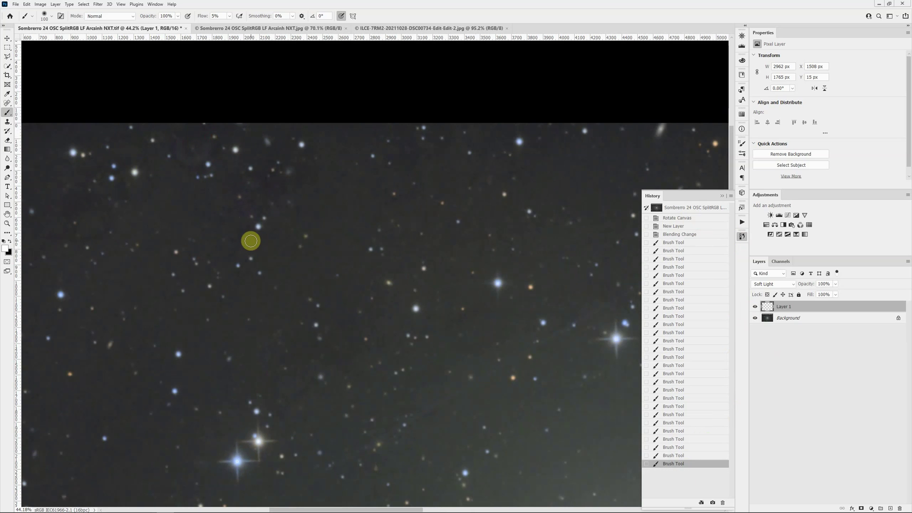
key(ctrl+z)
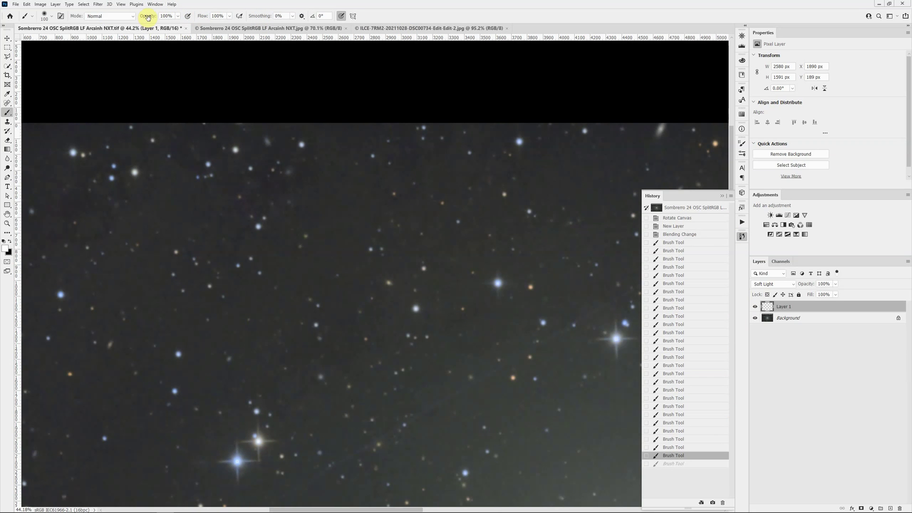
Step: Brush faint 5% strokes near the upper-left stars and the sky left of the galaxy
drag(92, 193, 116, 173)
click(116, 172)
mouse_move(68, 208)
mouse_down()
mouse_move(69, 231)
mouse_move(96, 201)
mouse_move(101, 230)
mouse_move(90, 242)
mouse_move(88, 187)
mouse_move(65, 226)
mouse_move(89, 193)
mouse_up()
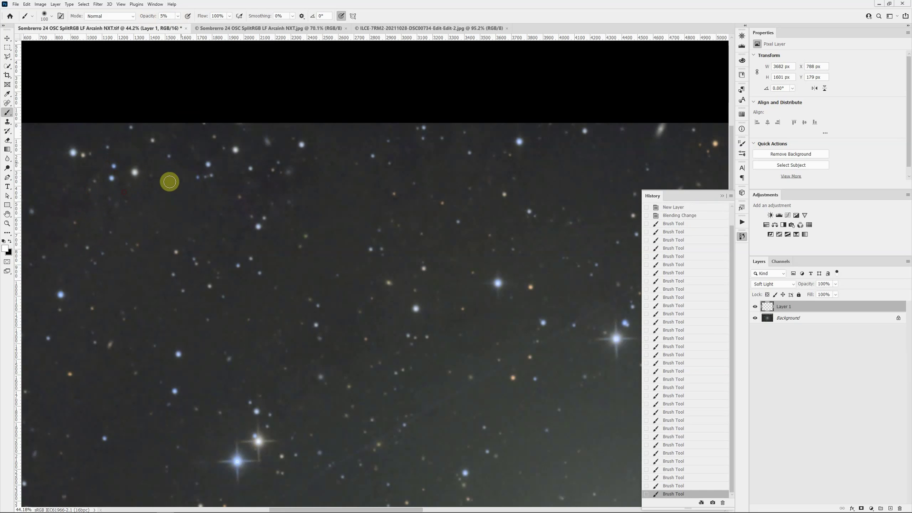
scroll(348, 332, down, 3)
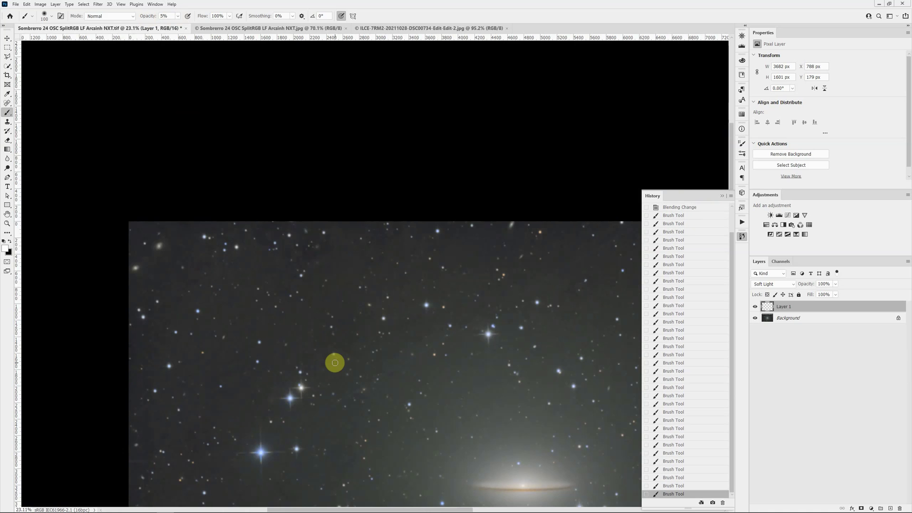
scroll(343, 475, up, 4)
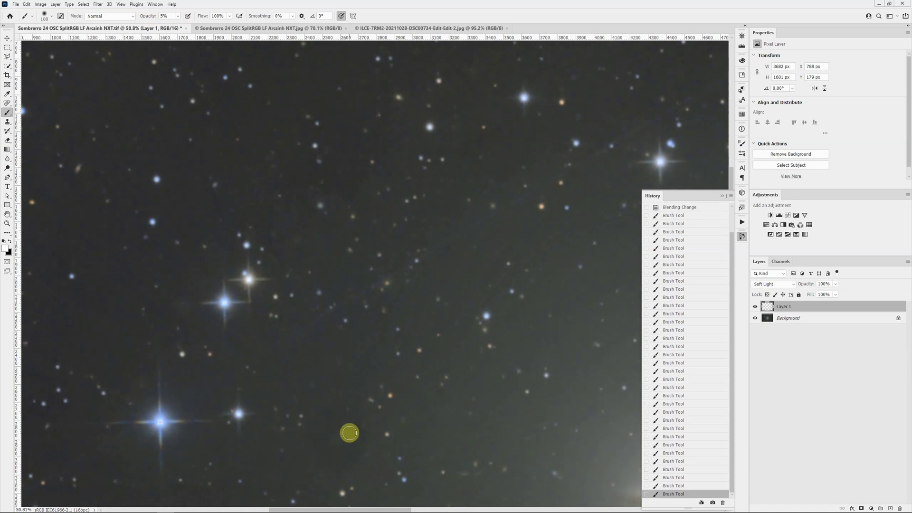
drag(365, 391, 376, 296)
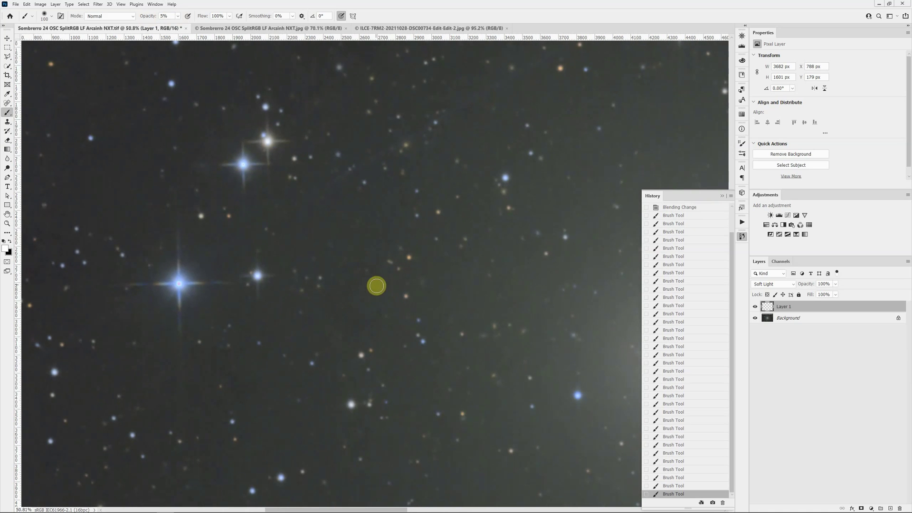
click(631, 401)
scroll(434, 300, down, 1)
scroll(433, 300, down, 5)
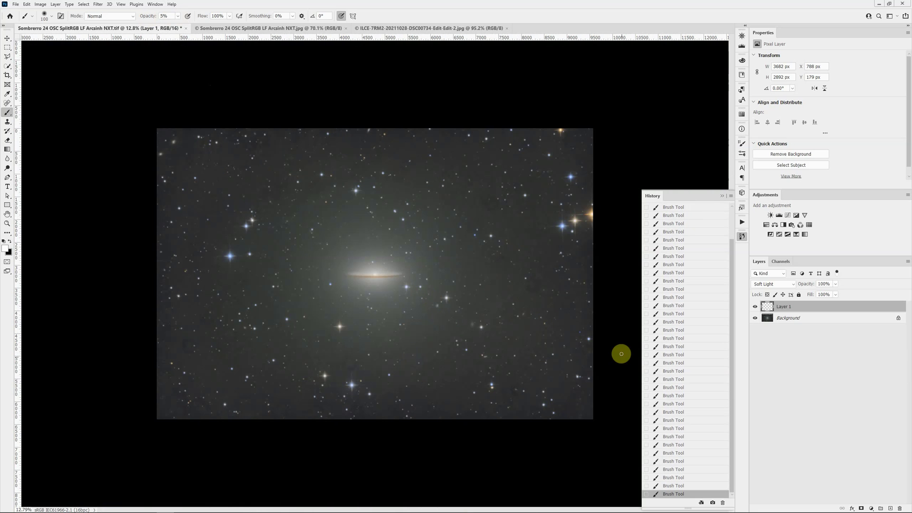
scroll(548, 273, up, 2)
scroll(585, 252, up, 2)
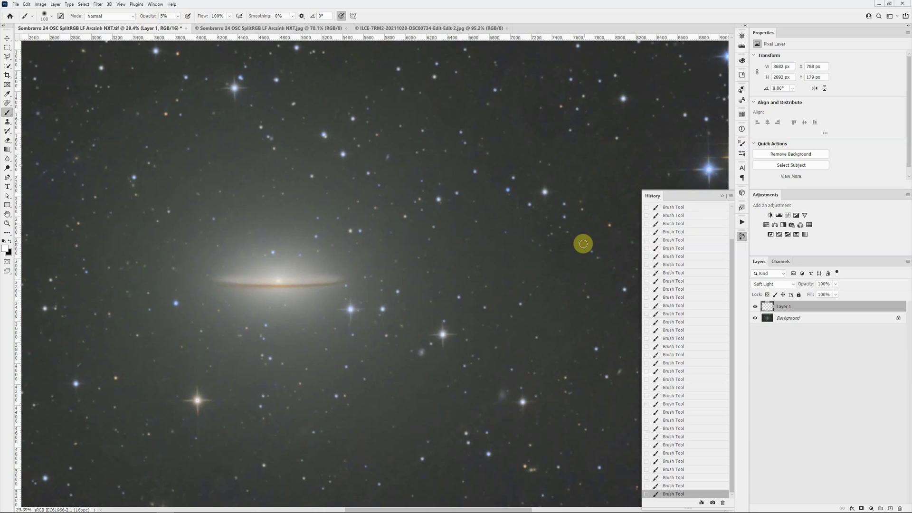
Step: Lighten the sky around the galaxy and a dust patch, then swap the painting colour to black
mouse_move(580, 269)
mouse_down()
mouse_move(585, 255)
mouse_move(568, 236)
mouse_move(558, 246)
mouse_move(564, 267)
mouse_up()
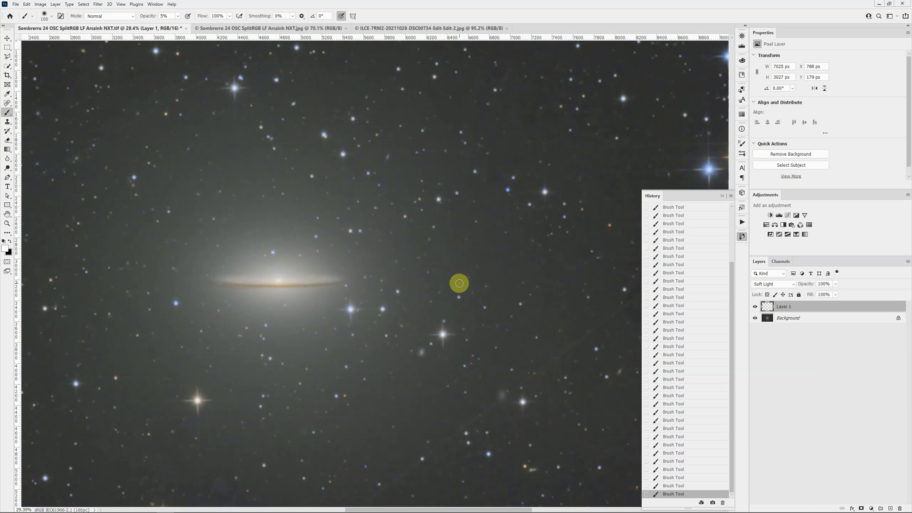
scroll(266, 285, down, 3)
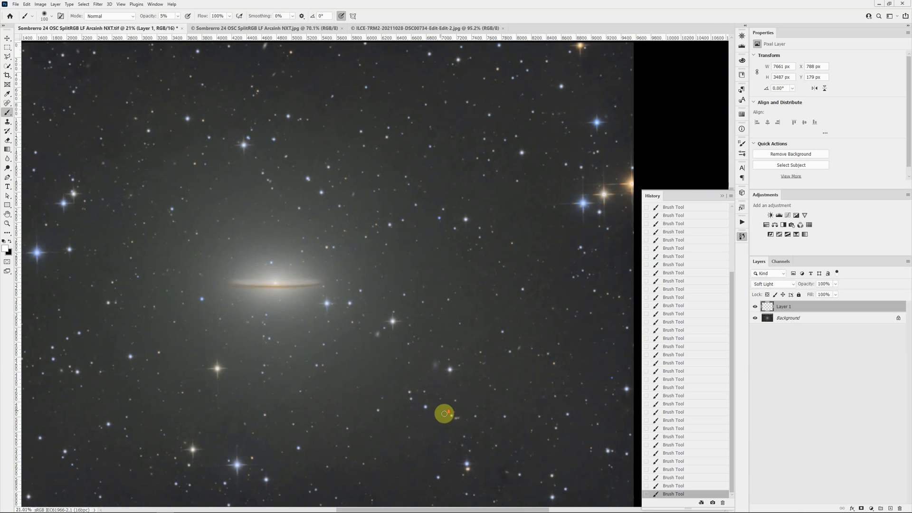
scroll(444, 413, down, 2)
scroll(436, 473, up, 1)
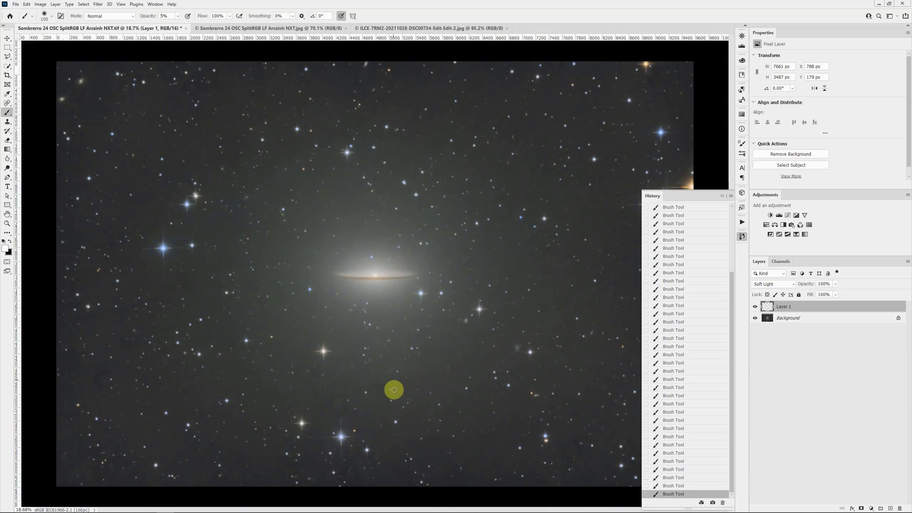
mouse_move(335, 414)
mouse_down()
mouse_move(340, 399)
mouse_move(378, 376)
mouse_up()
scroll(347, 412, up, 3)
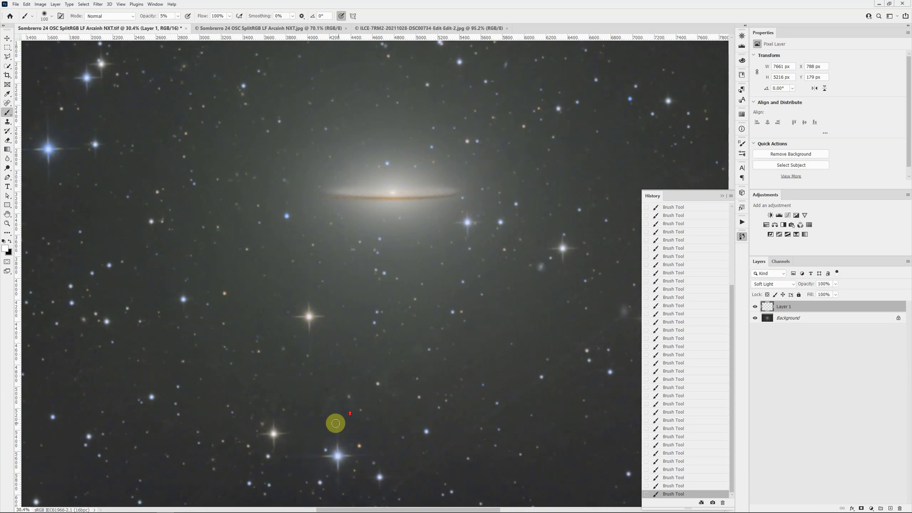
key(x)
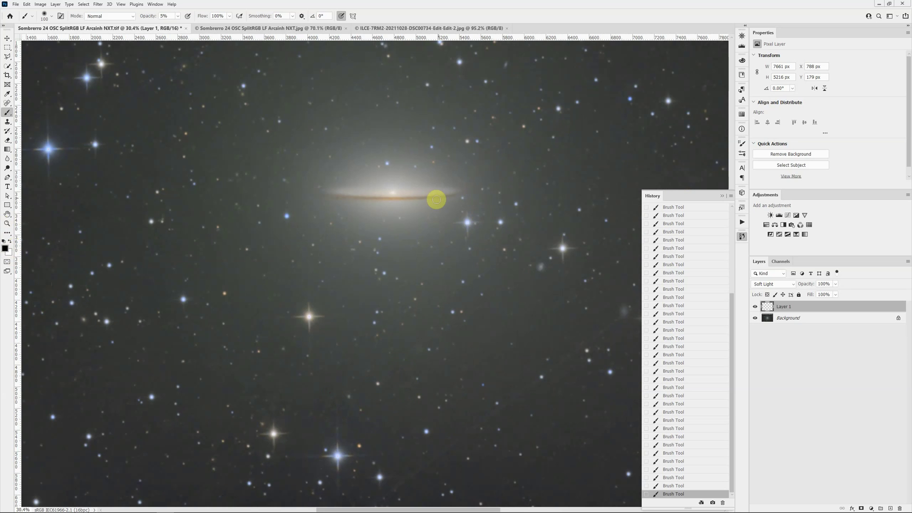
scroll(383, 204, up, 3)
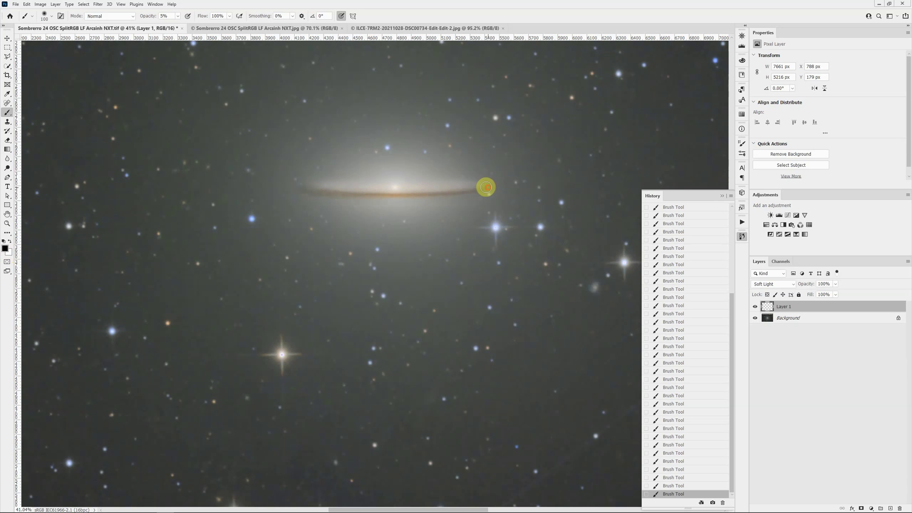
key(ctrl+0)
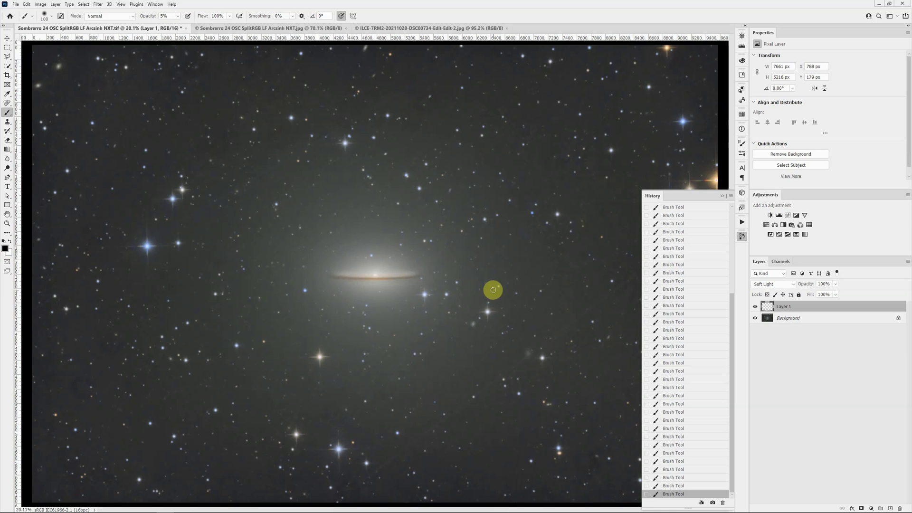
scroll(380, 254, up, 1)
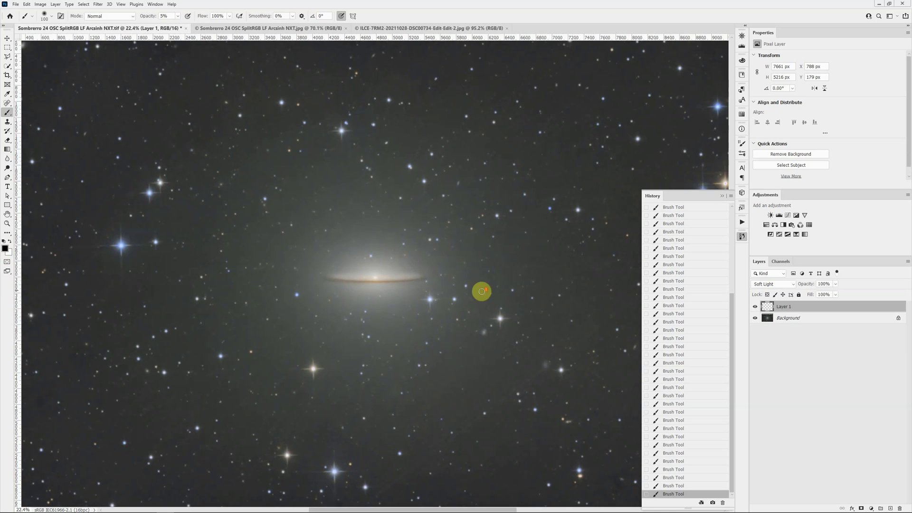
scroll(482, 291, down, 3)
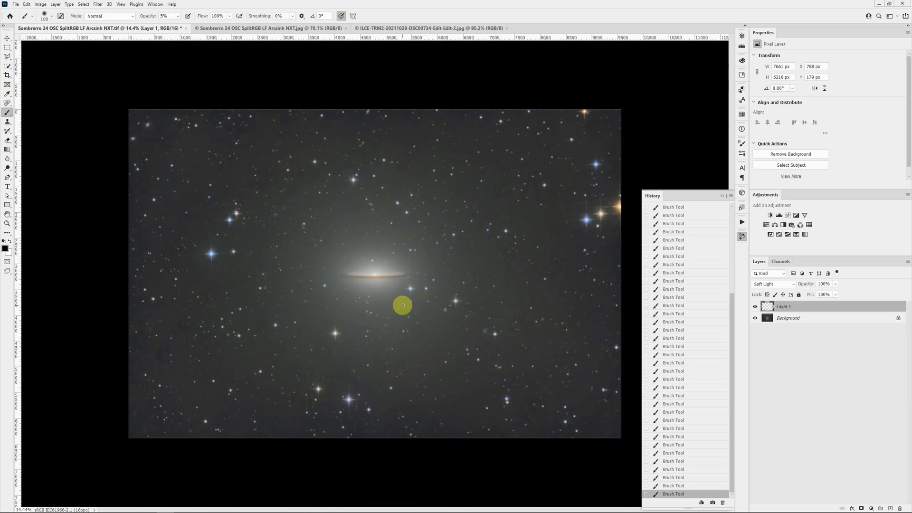
scroll(151, 394, up, 4)
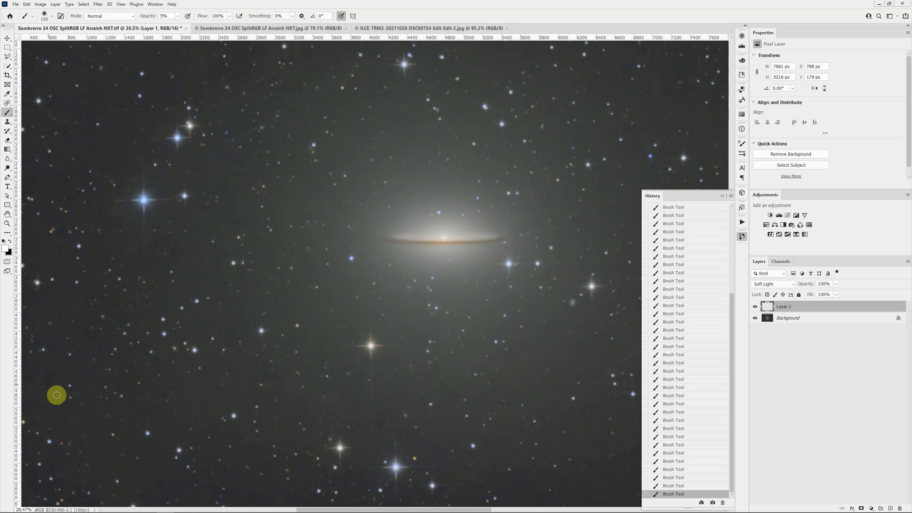
Step: Paint faint black strokes at the image's left, lower right and bottom, and close the History panel
drag(57, 395, 67, 381)
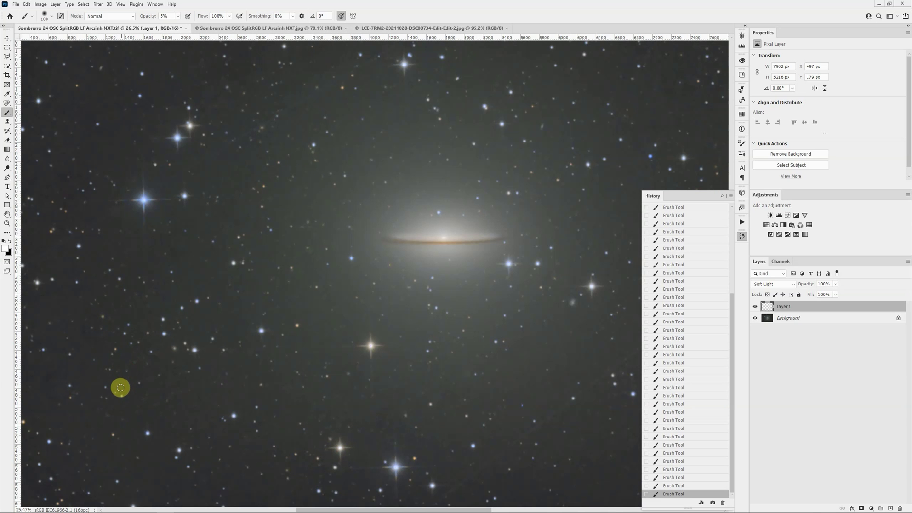
scroll(418, 376, down, 3)
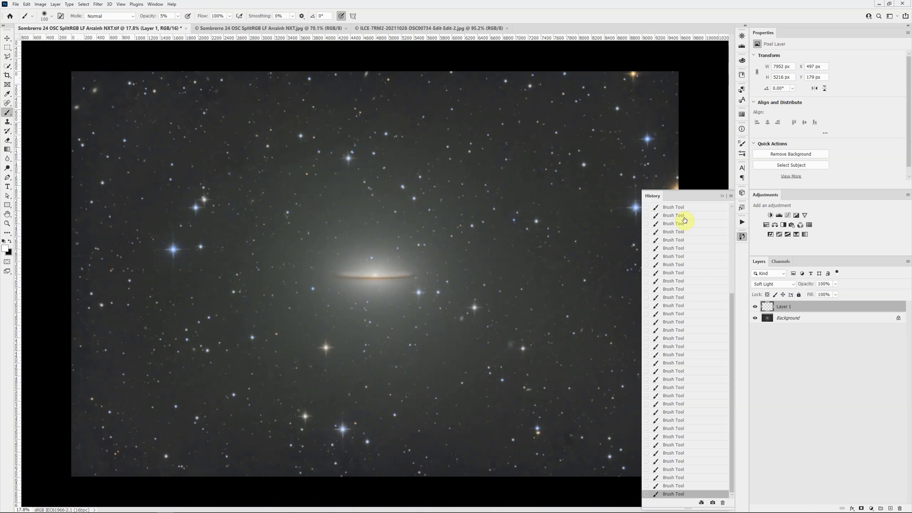
click(723, 196)
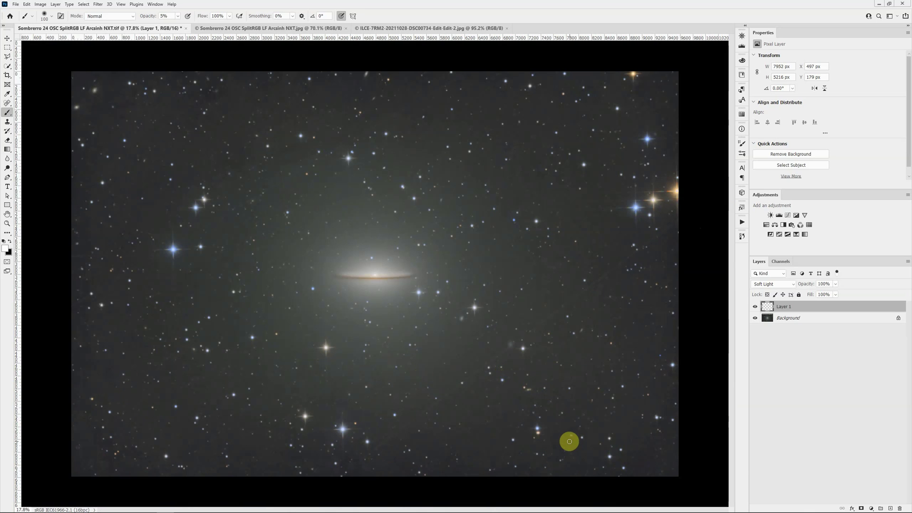
mouse_move(569, 441)
mouse_down()
mouse_move(550, 437)
mouse_move(566, 446)
mouse_move(571, 439)
mouse_up()
drag(350, 471, 372, 460)
Step: Unlock the Background layer, turning it into Layer 0
click(812, 317)
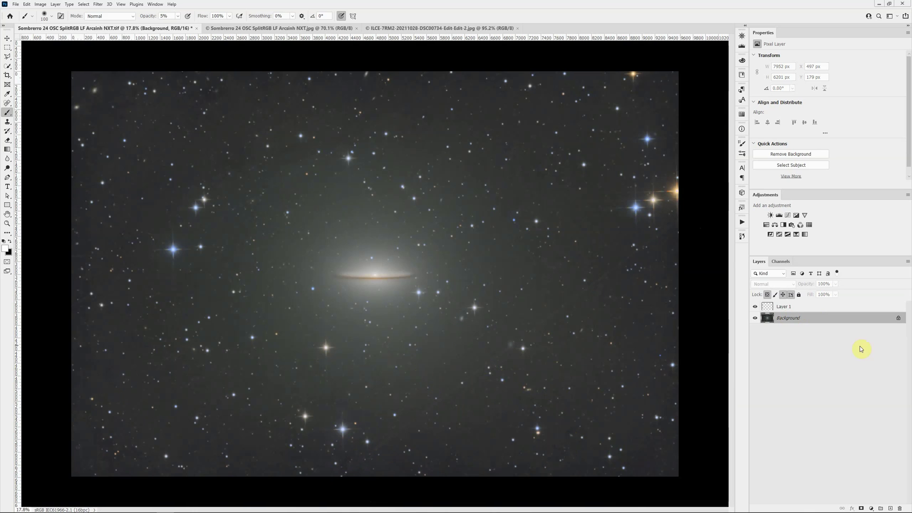
click(898, 318)
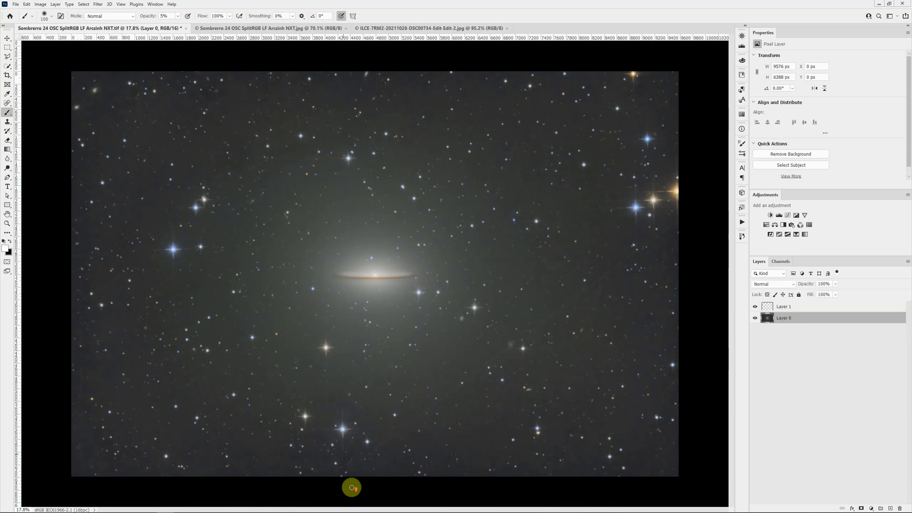
scroll(352, 475, up, 5)
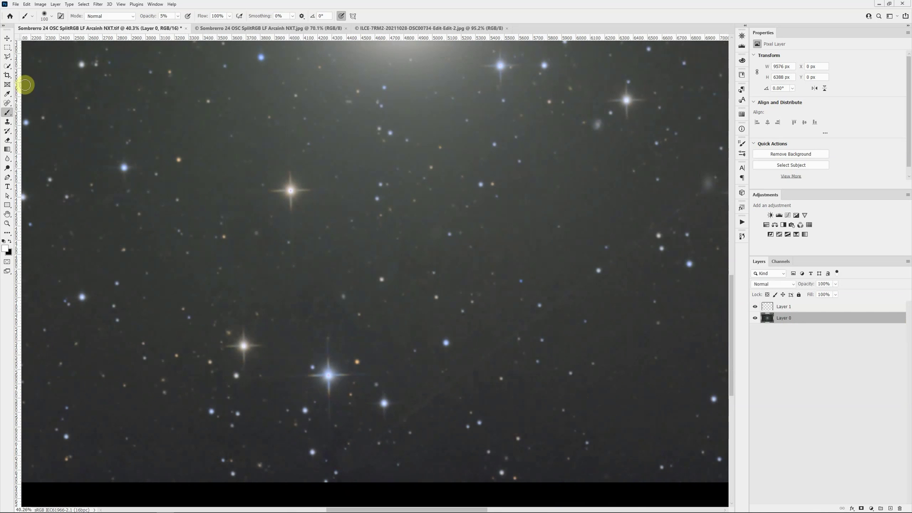
Step: Choose the Spot Healing Brush Tool from the healing tools flyout
click(8, 104)
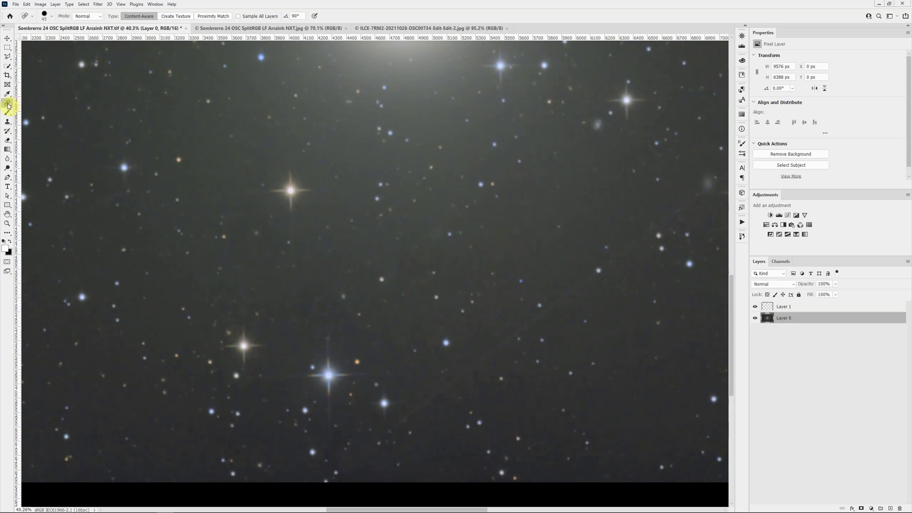
right_click(6, 105)
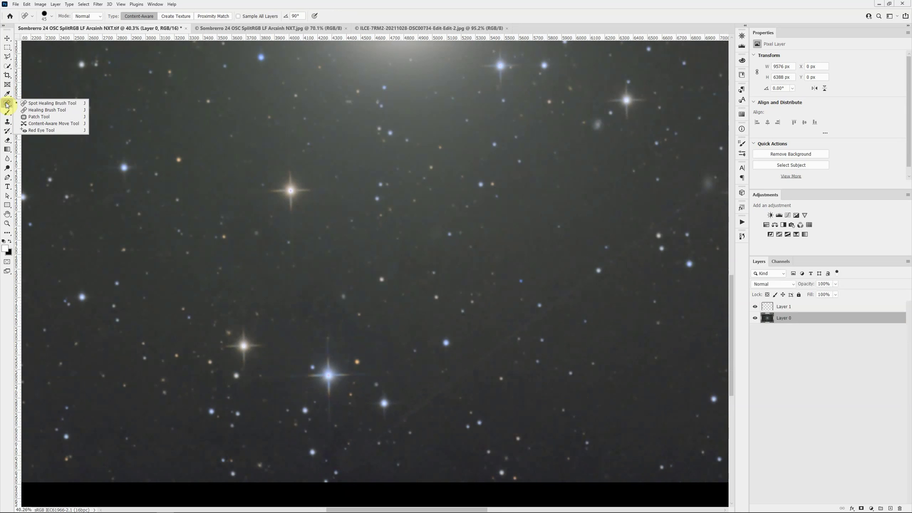
click(42, 104)
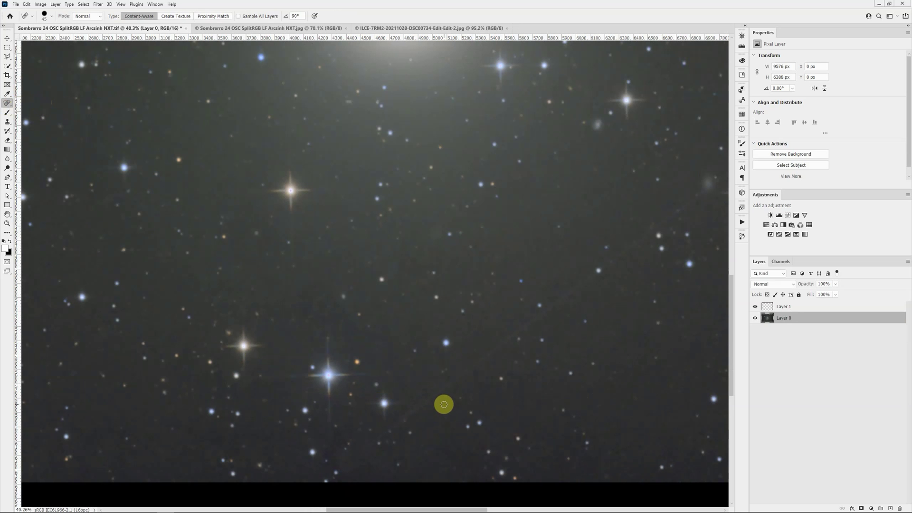
Step: Shrink the healing brush and heal the first stretch of the satellite trail
scroll(440, 406, up, 2)
key(bracketleft)
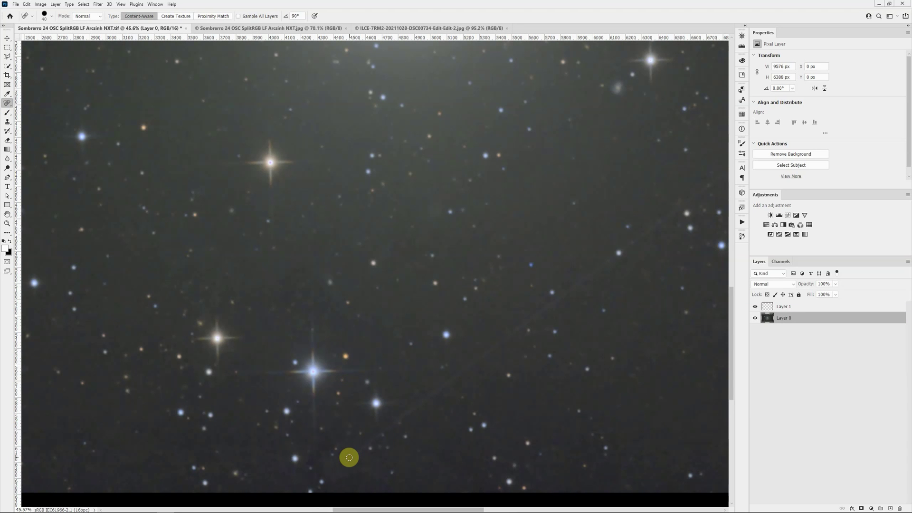
shift+click(617, 256)
drag(590, 296, 316, 399)
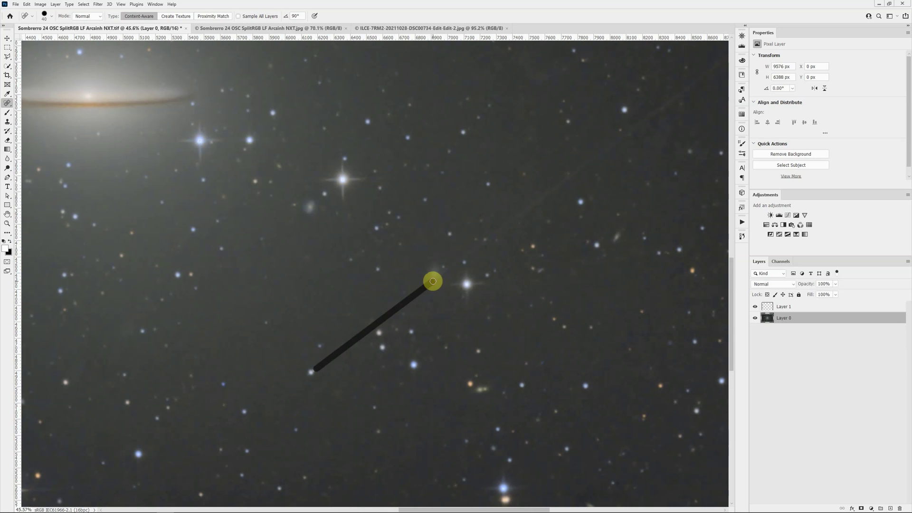
key(bracketleft)
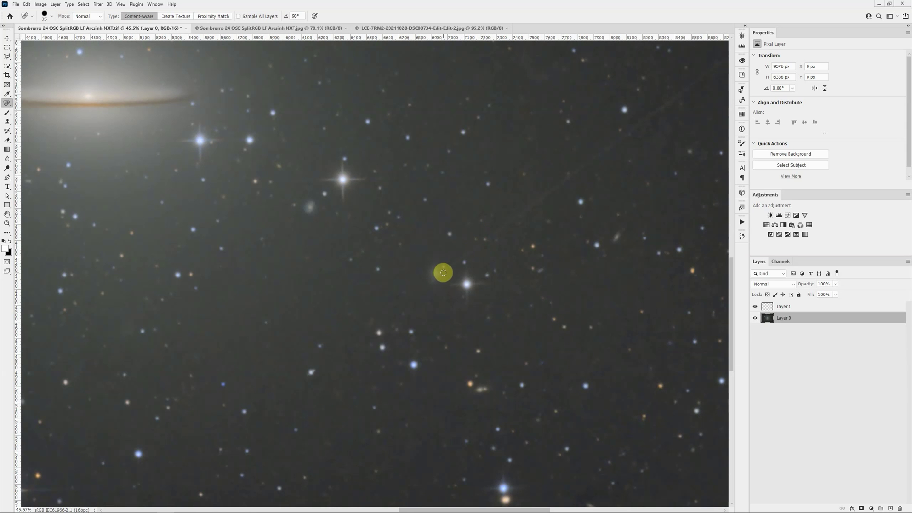
Step: Heal the remaining trail sections in straight lines out to the image edge
click(442, 273)
shift+click(482, 244)
drag(654, 149, 519, 246)
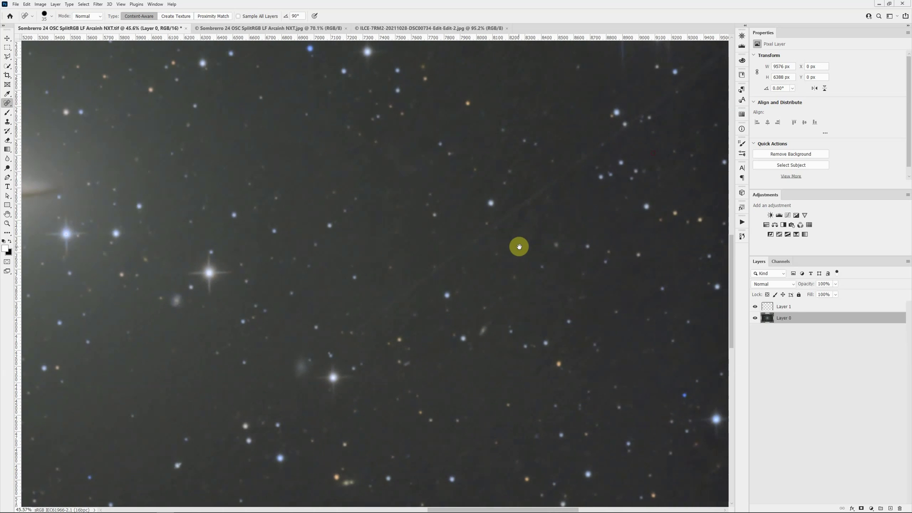
shift+click(622, 129)
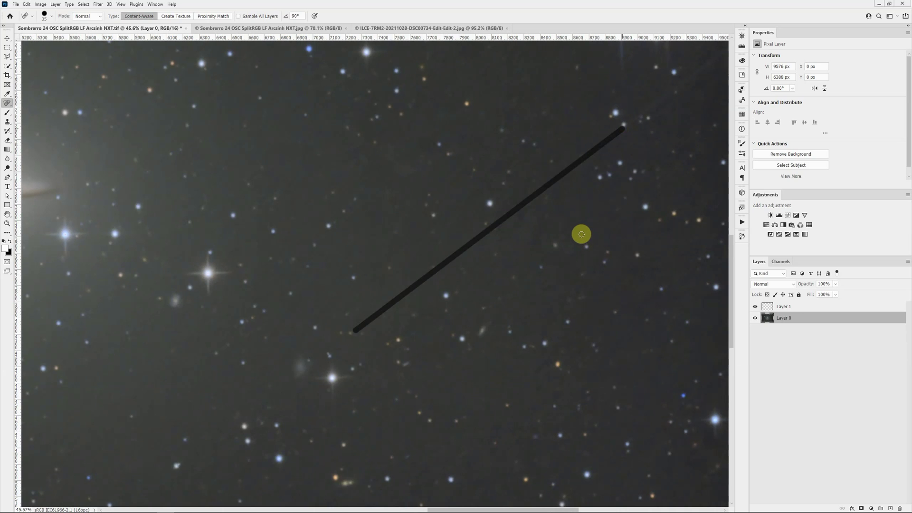
drag(587, 227, 446, 327)
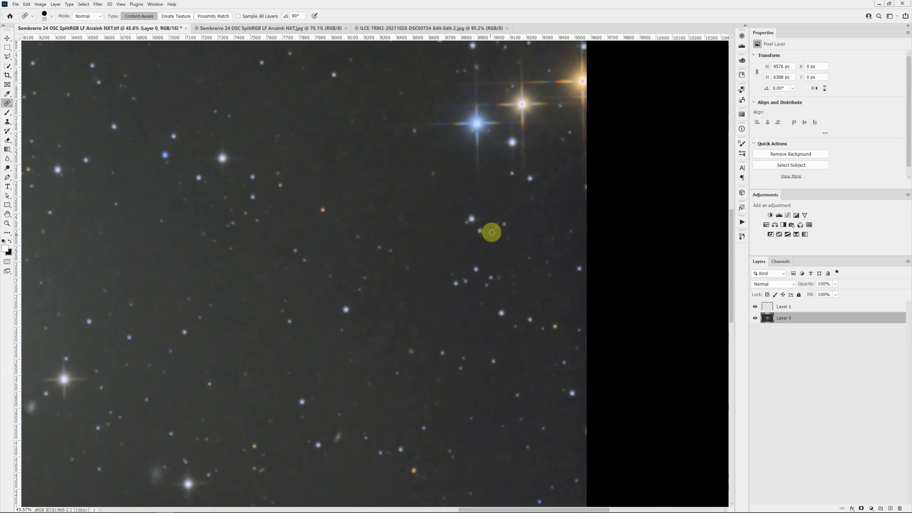
shift+click(580, 156)
key(ctrl+0)
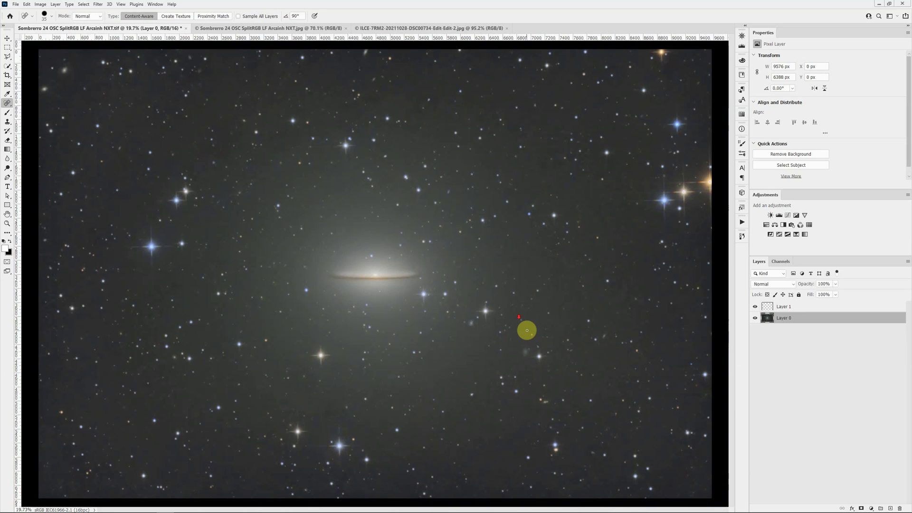